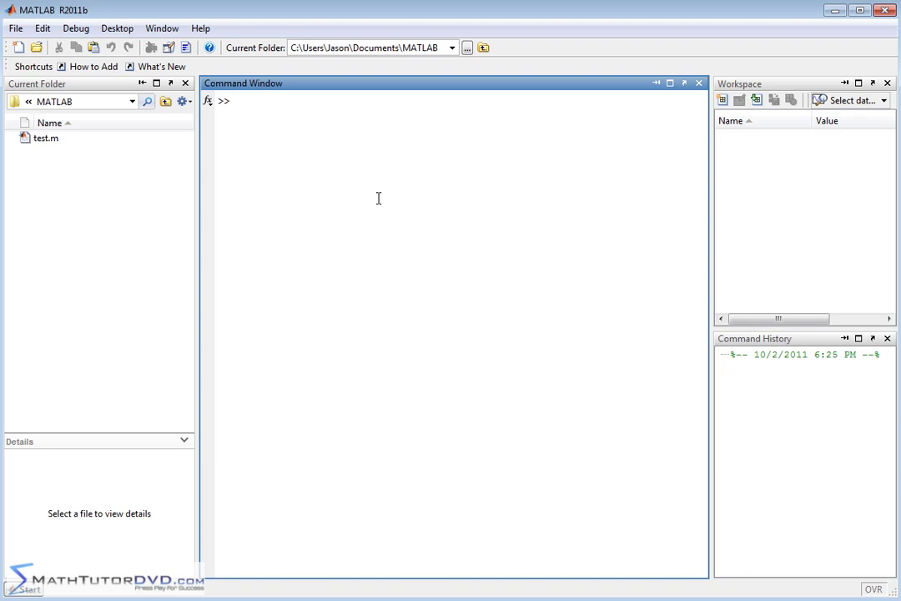
Turn abs(3+3i) into angle(3+3i) and run it, returning 0.7854
{"action": "type", "text": "abs"}
{"action": "type", "text": "("}
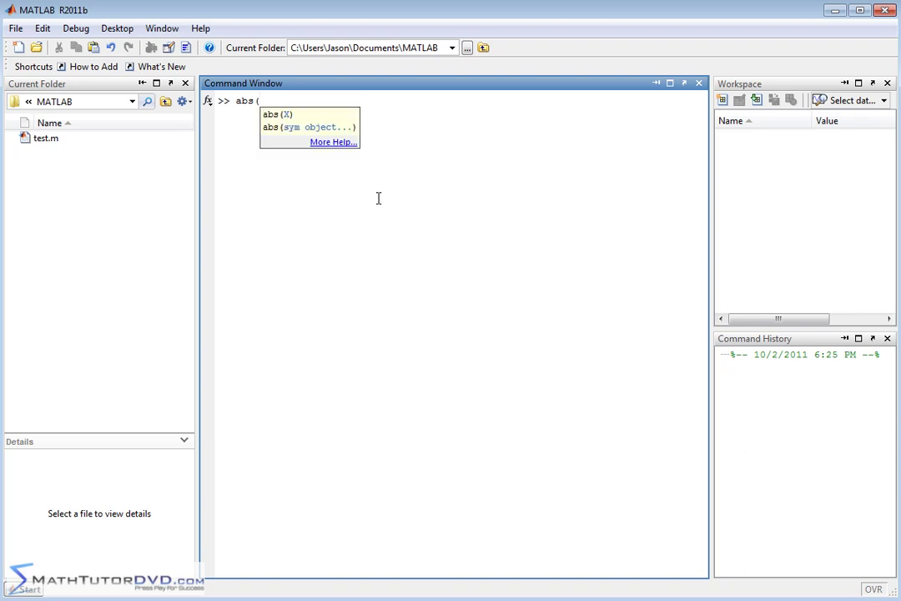
{"action": "type", "text": "3+3i)"}
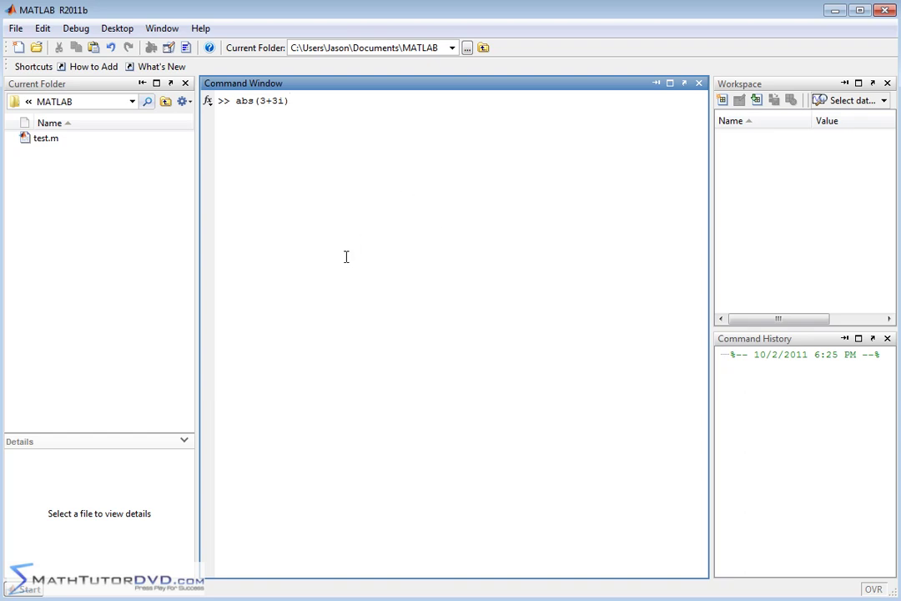
{"action": "left_click", "coordinate": [298, 100]}
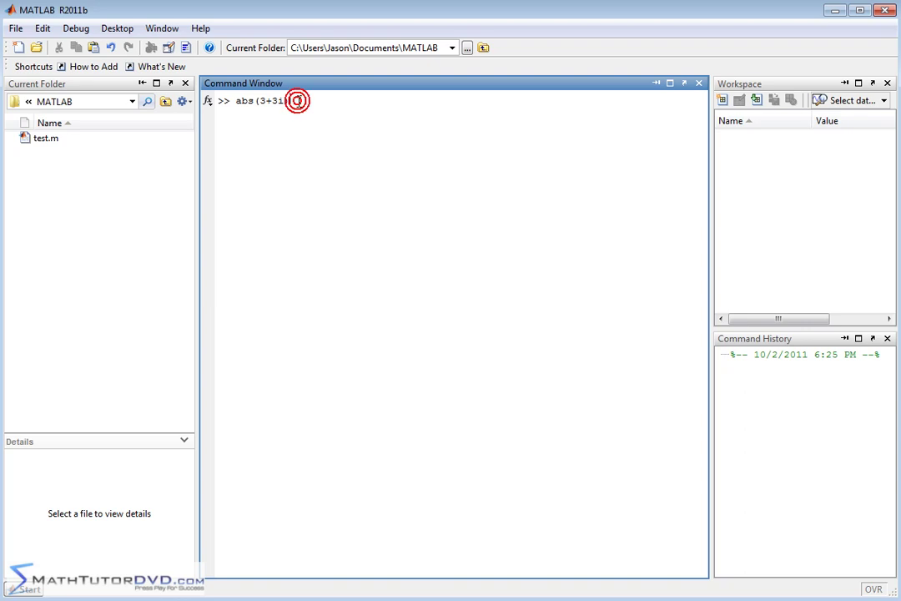
{"action": "left_click", "coordinate": [256, 101]}
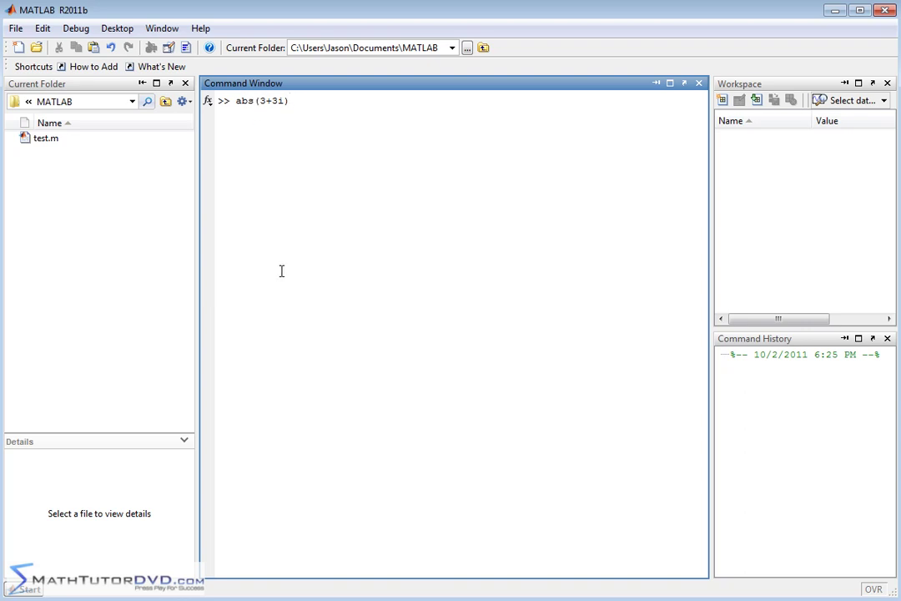
{"action": "key", "text": "BackSpace"}
{"action": "key", "text": "BackSpace"}
{"action": "key", "text": "BackSpace"}
{"action": "type", "text": "angle"}
{"action": "left_click", "coordinate": [316, 101]}
{"action": "key", "text": "Return"}
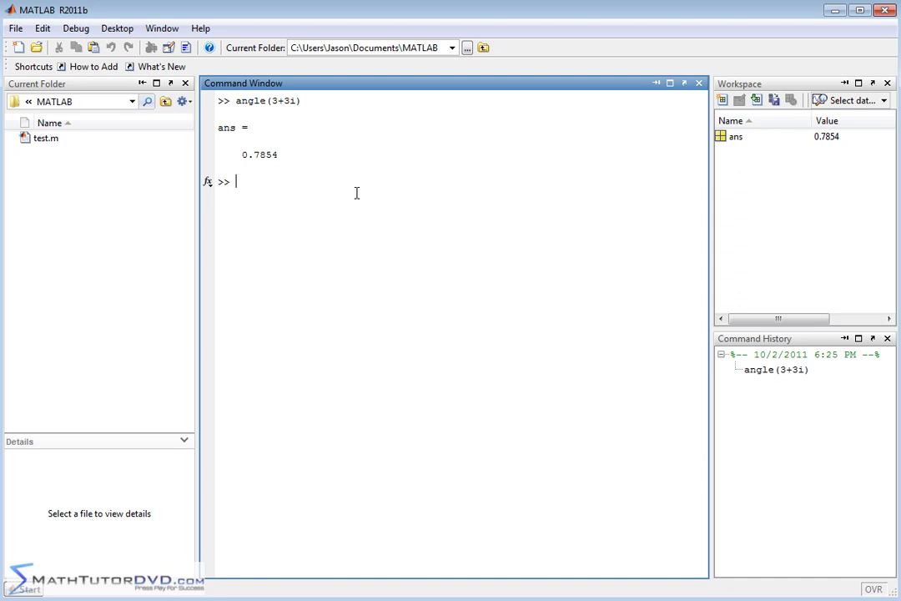
Run sym(angle(3+3i)) for the exact angle pi/4, highlighting sym and pi
{"action": "type", "text": "sym"}
{"action": "type", "text": "(angle("}
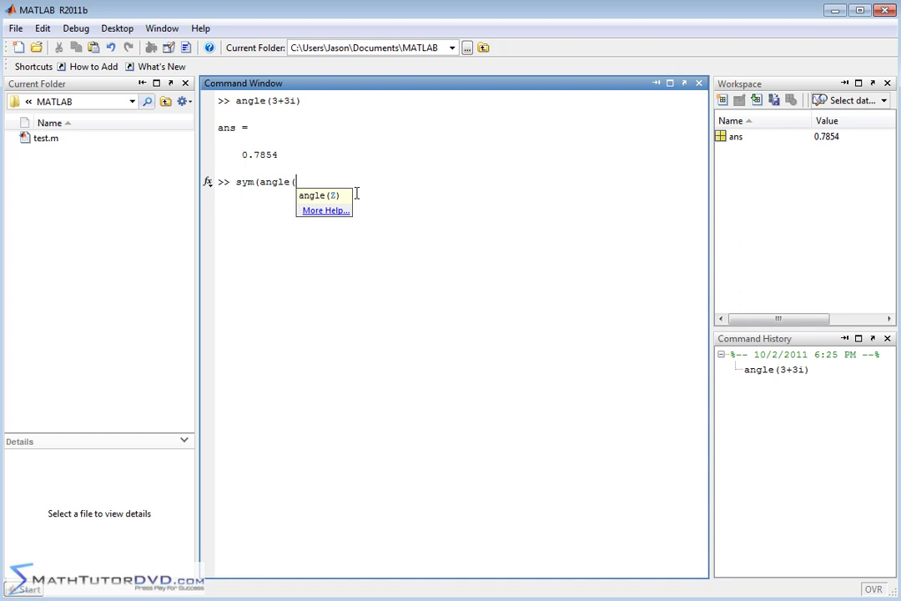
{"action": "type", "text": "3+3i)"}
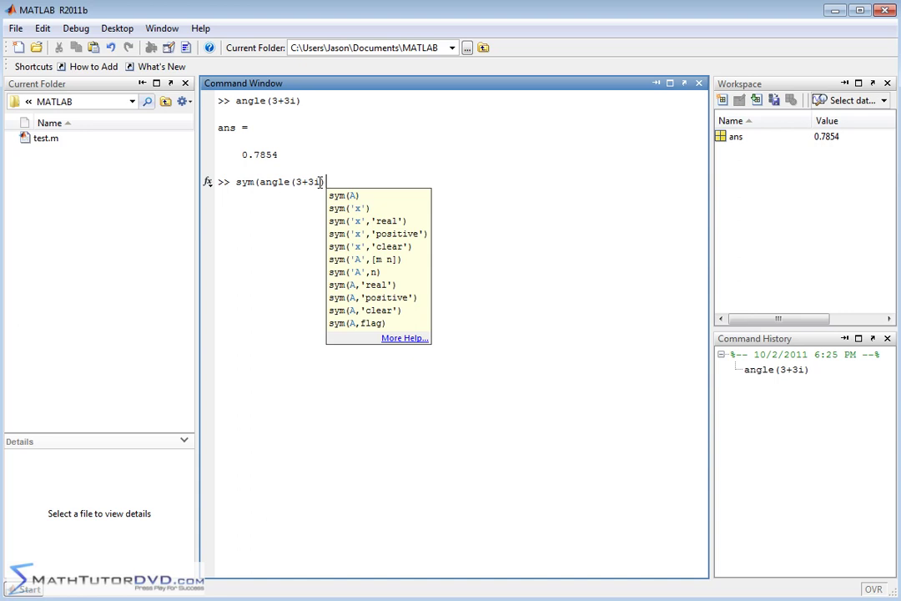
{"action": "type", "text": ")"}
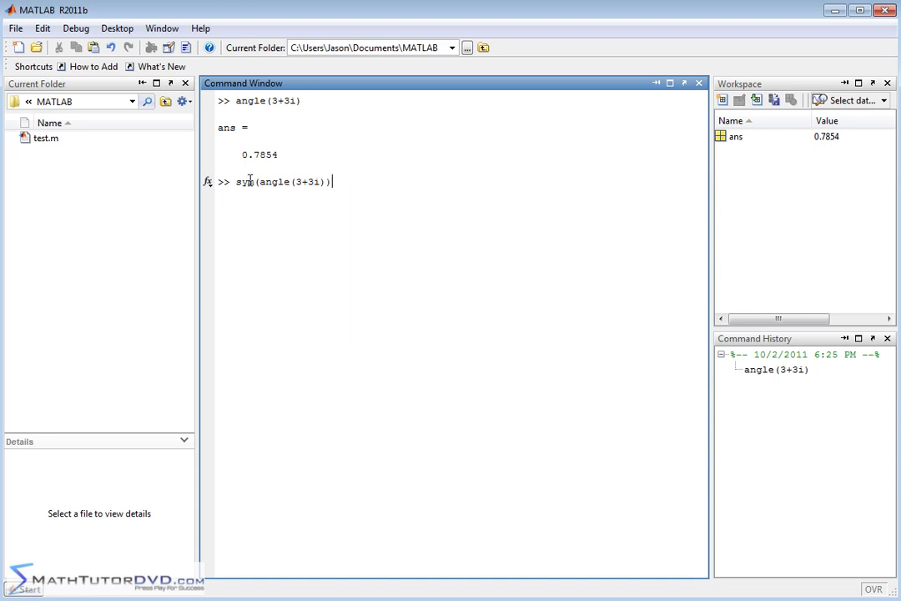
{"action": "left_click_drag", "start_coordinate": [237, 182], "coordinate": [255, 184]}
{"action": "left_click", "coordinate": [253, 185]}
{"action": "key", "text": "Return"}
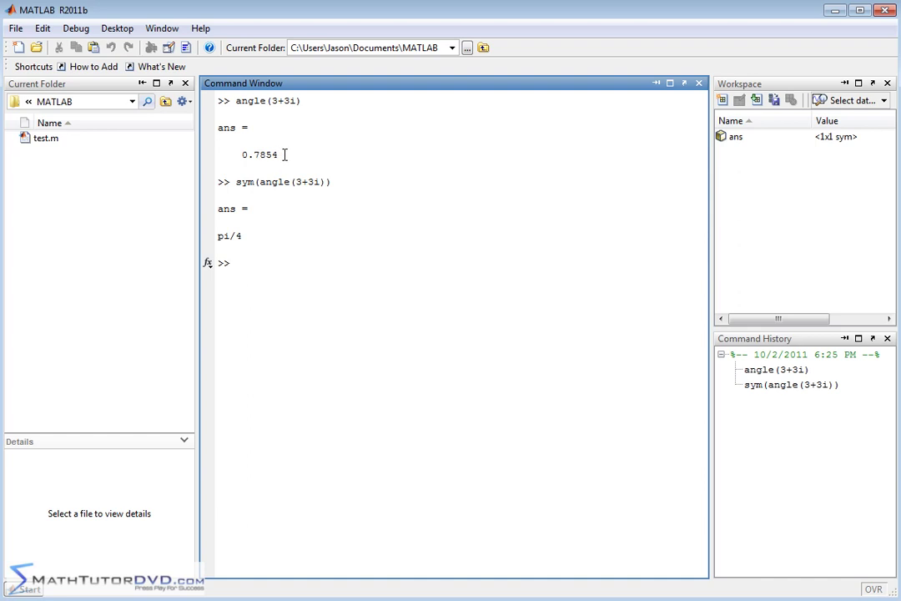
{"action": "double_click", "coordinate": [223, 236]}
{"action": "left_click", "coordinate": [225, 236]}
Edit the recalled command to sym(angle(1+1i)) and run it, giving pi/4
{"action": "key", "text": "Up"}
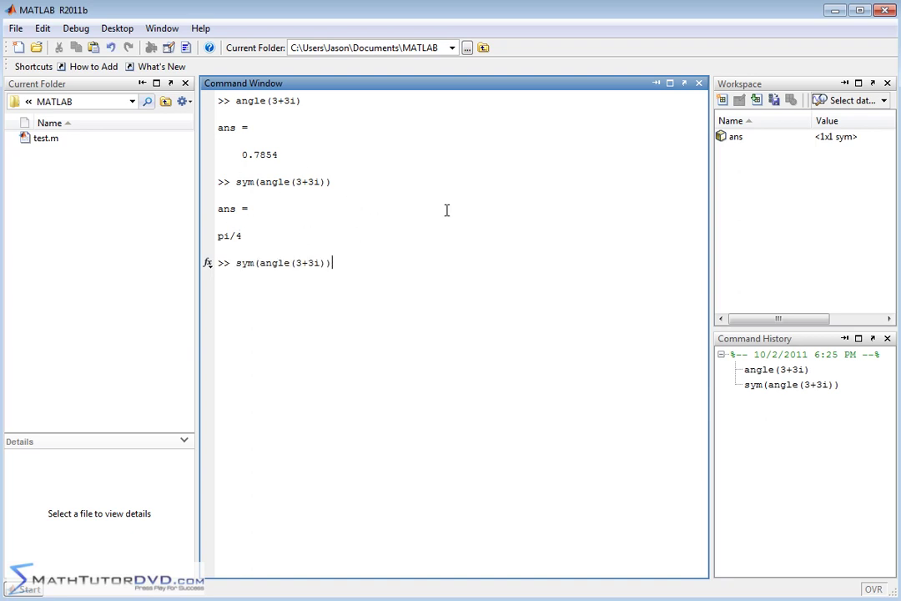
{"action": "key", "text": "Left"}
{"action": "key", "text": "Left"}
{"action": "key", "text": "Left"}
{"action": "key", "text": "Left"}
{"action": "key", "text": "Left"}
{"action": "key", "text": "BackSpace"}
{"action": "type", "text": "1"}
{"action": "key", "text": "Right"}
{"action": "key", "text": "Right"}
{"action": "key", "text": "BackSpace"}
{"action": "type", "text": "1"}
{"action": "key", "text": "Return"}
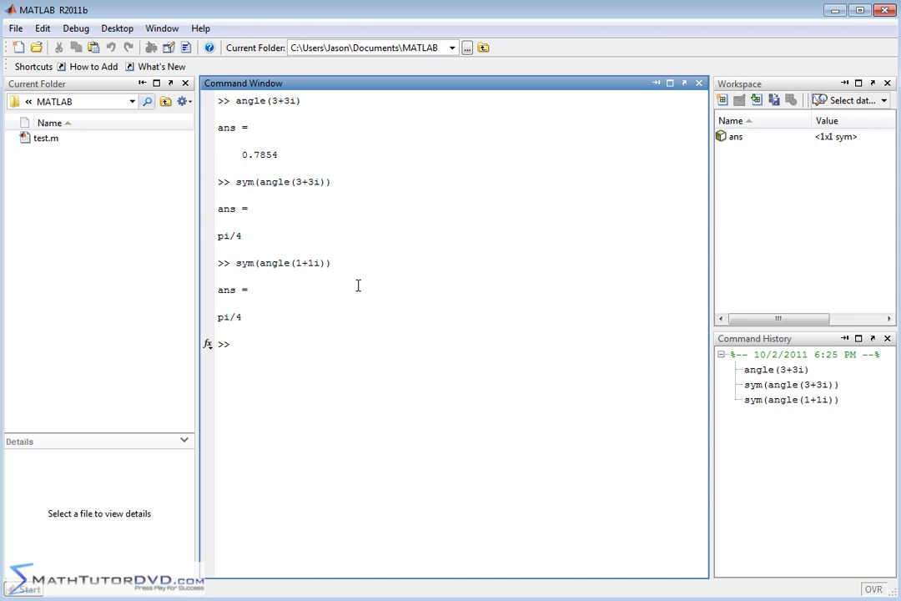
{"action": "key", "text": "Up"}
{"action": "key", "text": "Left"}
{"action": "key", "text": "Left"}
{"action": "key", "text": "Left"}
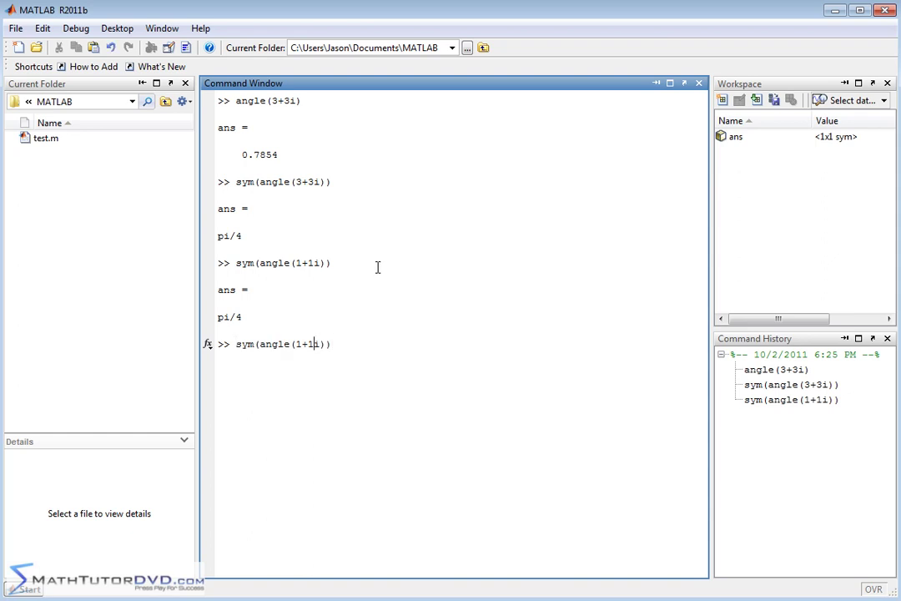
{"action": "key", "text": "BackSpace"}
{"action": "type", "text": "2"}
{"action": "key", "text": "Return"}
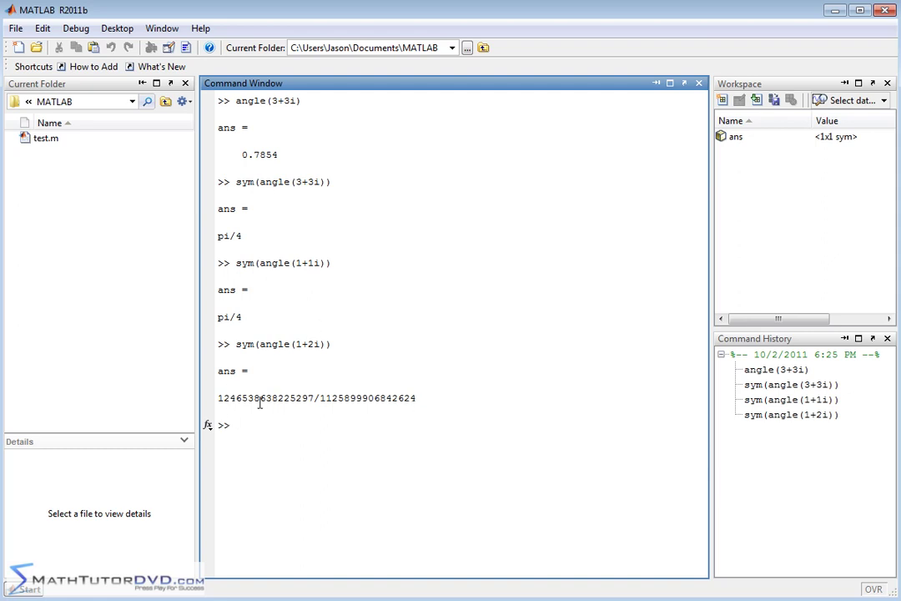
{"action": "mouse_move", "coordinate": [289, 398]}
{"action": "left_mouse_down"}
{"action": "mouse_move", "coordinate": [311, 399]}
{"action": "mouse_move", "coordinate": [218, 399]}
{"action": "left_mouse_up"}
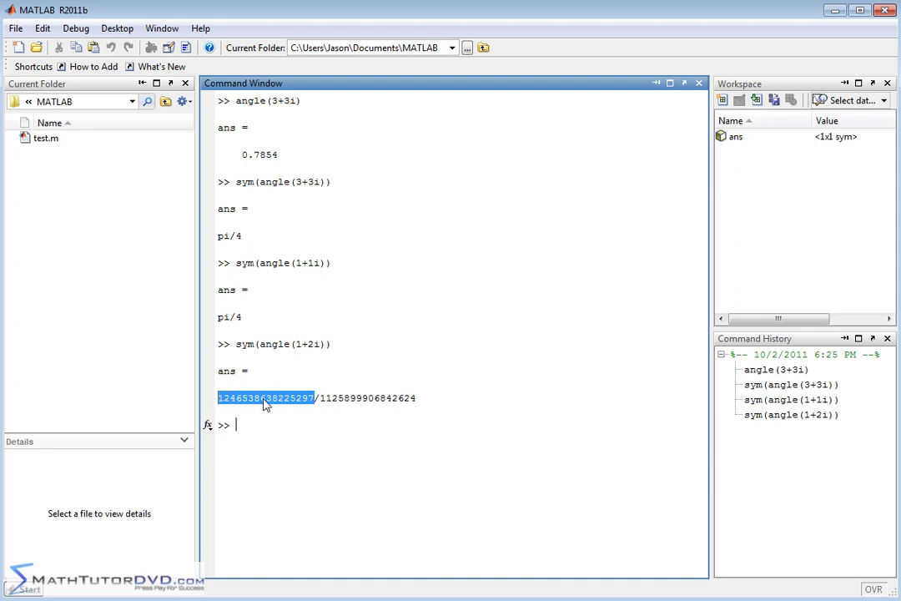
{"action": "left_click_drag", "start_coordinate": [314, 398], "coordinate": [420, 397]}
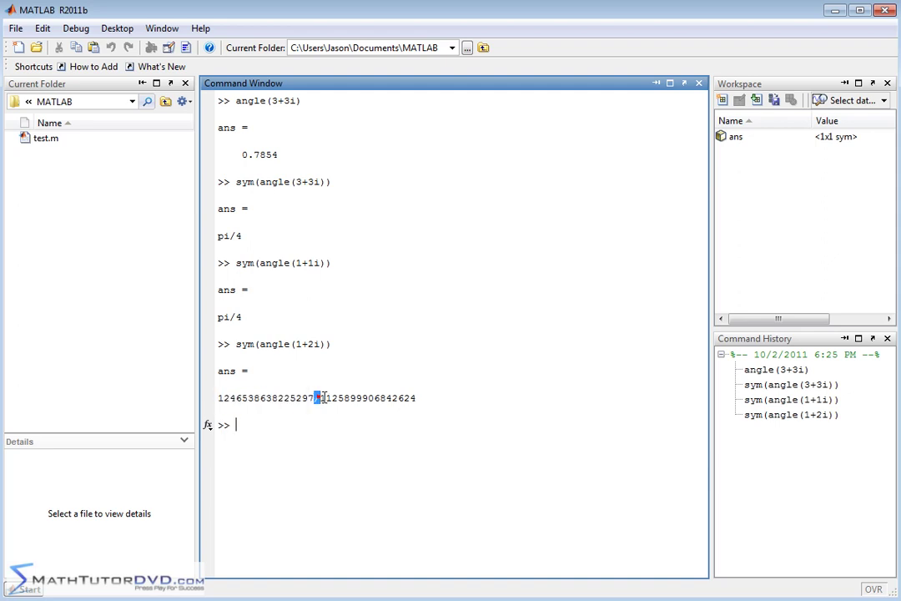
{"action": "left_click", "coordinate": [415, 398]}
{"action": "left_click_drag", "start_coordinate": [320, 398], "coordinate": [415, 398]}
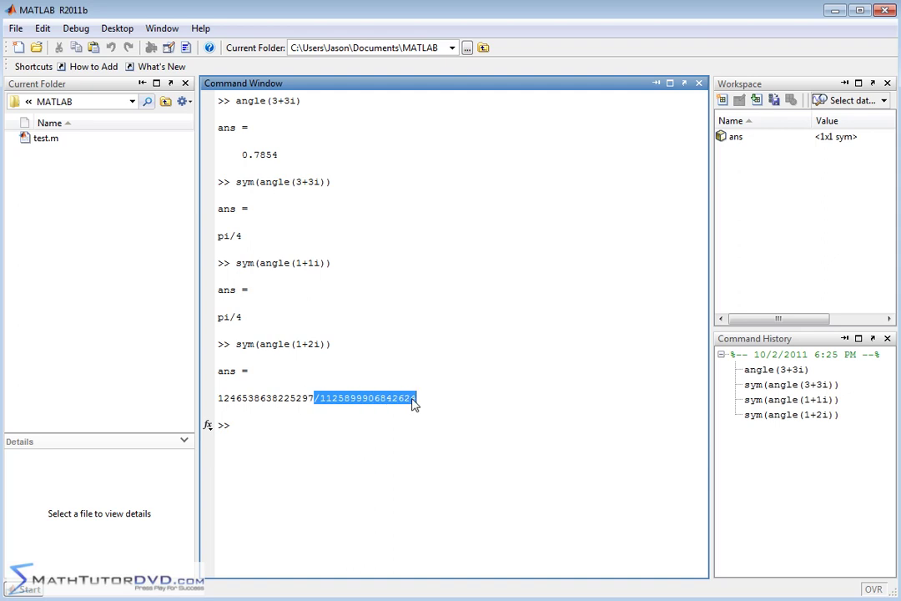
{"action": "left_click", "coordinate": [314, 420]}
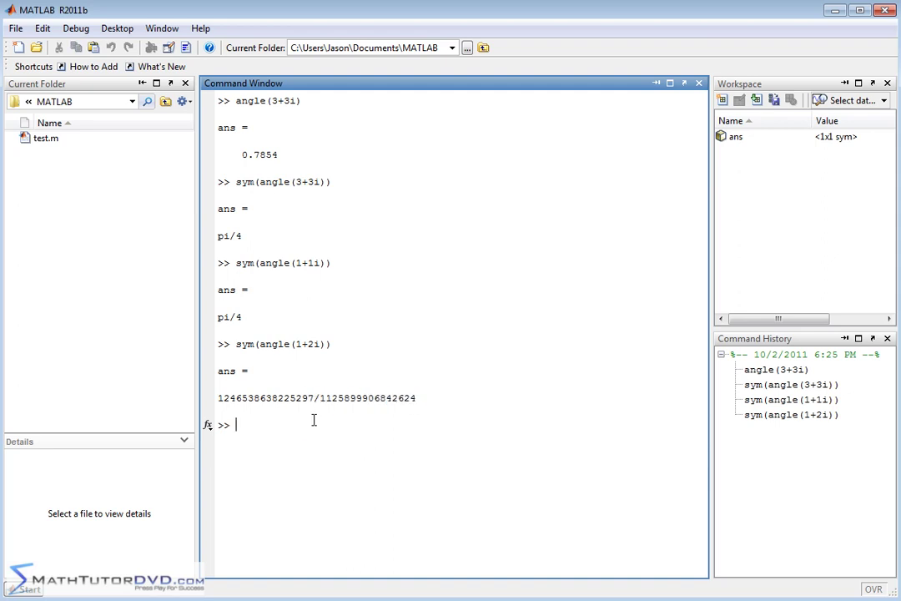
Convert the fraction with double(ans) and run plain angle(1+2i), both giving 1.1071
{"action": "type", "text": "double"}
{"action": "type", "text": "(ans)"}
{"action": "key", "text": "Return"}
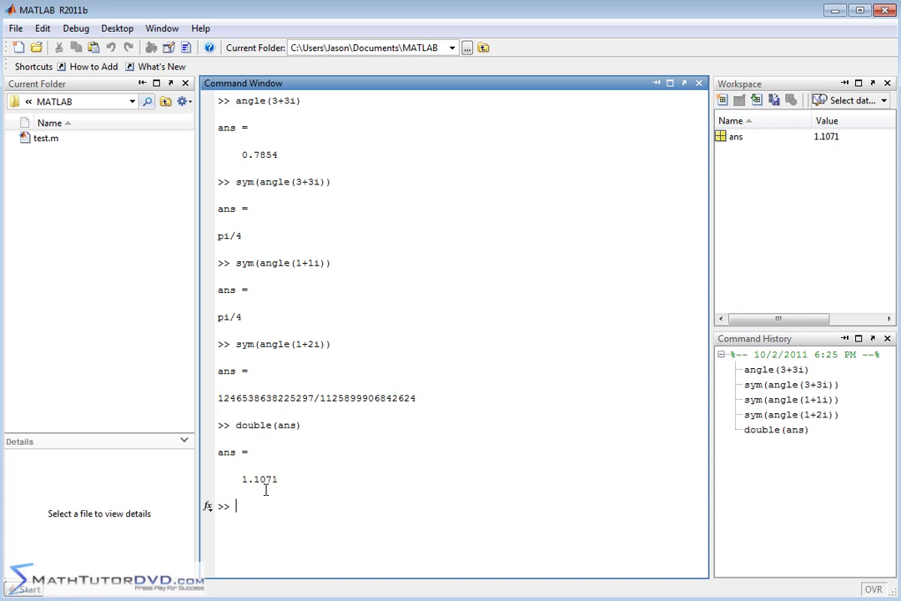
{"action": "key", "text": "Up"}
{"action": "key", "text": "Left"}
{"action": "key", "text": "Left"}
{"action": "key", "text": "Up"}
{"action": "key", "text": "Left"}
{"action": "key", "text": "Right"}
{"action": "key", "text": "Left"}
{"action": "key", "text": "Left"}
{"action": "key", "text": "Left"}
{"action": "key", "text": "Left"}
{"action": "key", "text": "Left"}
{"action": "key", "text": "Left"}
{"action": "key", "text": "BackSpace"}
{"action": "key", "text": "BackSpace"}
{"action": "key", "text": "BackSpace"}
{"action": "key", "text": "Return"}
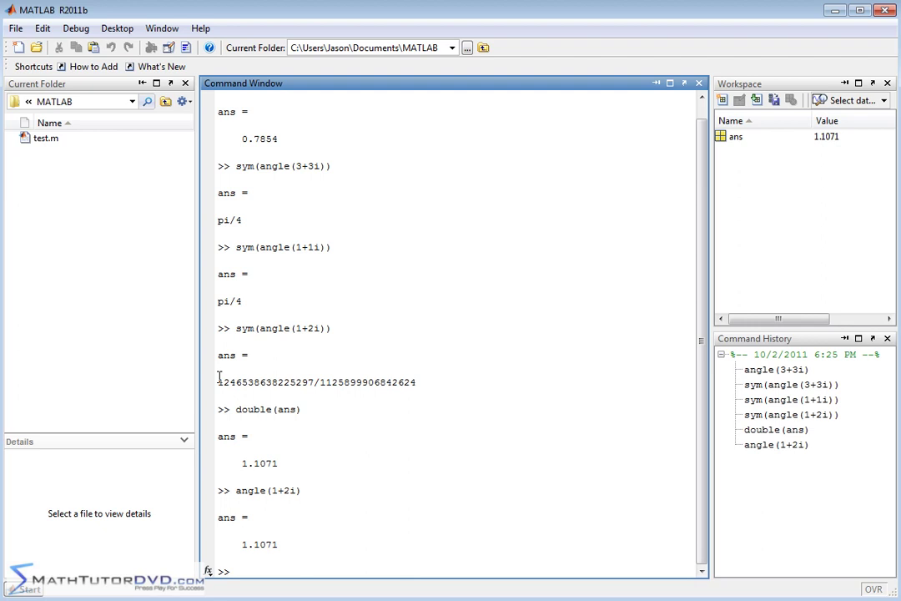
{"action": "left_click_drag", "start_coordinate": [217, 382], "coordinate": [428, 382]}
{"action": "left_click", "coordinate": [418, 382]}
Edit the recalled command to sym(angle(2i)) and run it, giving pi/2
{"action": "key", "text": "Up"}
{"action": "key", "text": "Up"}
{"action": "key", "text": "Up"}
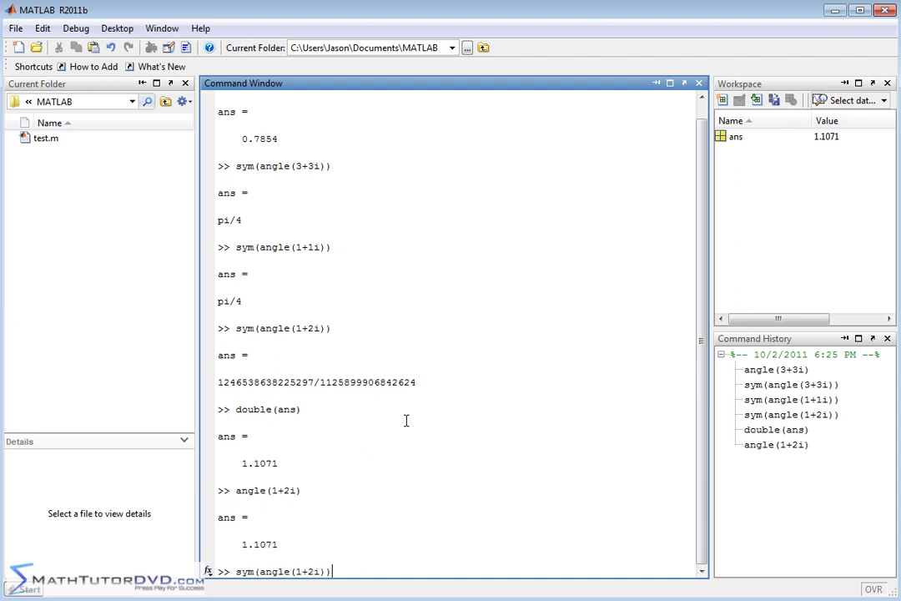
{"action": "key", "text": "Left"}
{"action": "key", "text": "Left"}
{"action": "key", "text": "Left"}
{"action": "key", "text": "BackSpace"}
{"action": "key", "text": "BackSpace"}
{"action": "left_click_drag", "start_coordinate": [291, 571], "coordinate": [309, 572]}
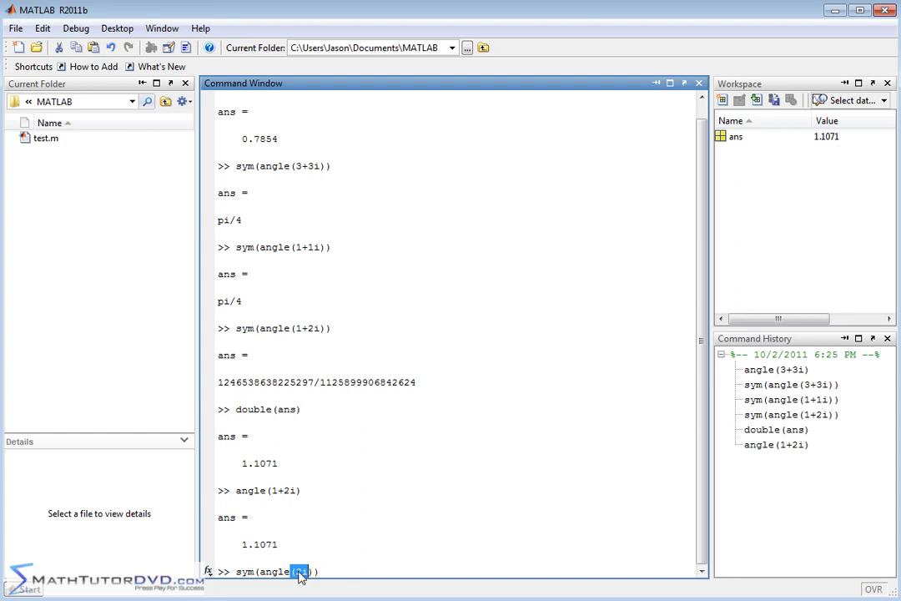
{"action": "left_click", "coordinate": [324, 558]}
{"action": "key", "text": "Return"}
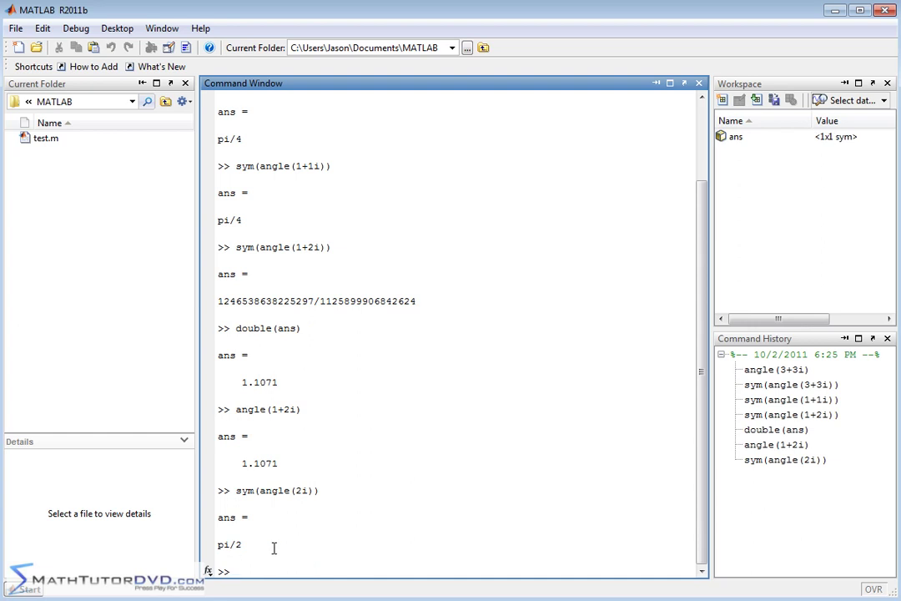
Clear the window with clc and run abs(1+2i), returning 2.2361
{"action": "type", "text": "clc"}
{"action": "key", "text": "Return"}
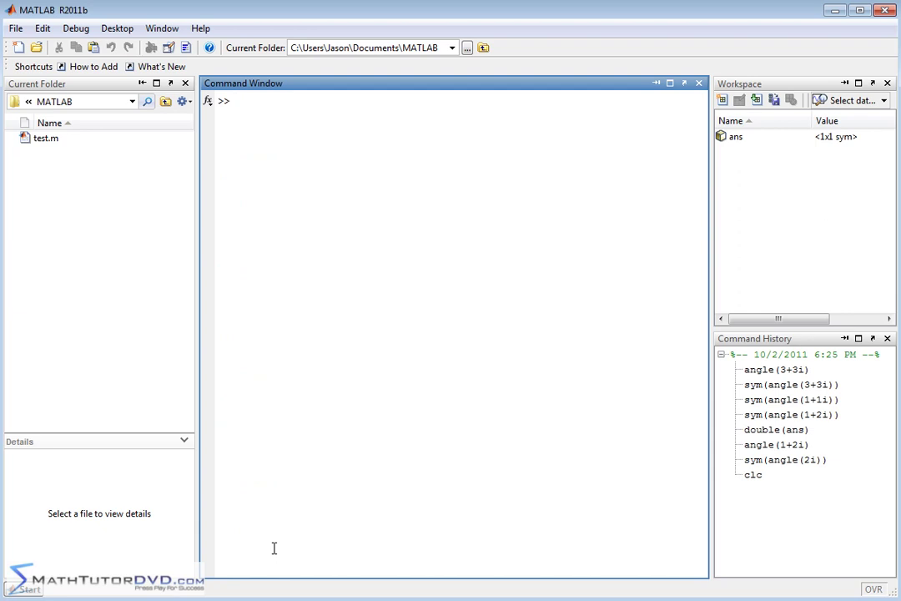
{"action": "type", "text": "abs"}
{"action": "type", "text": "("}
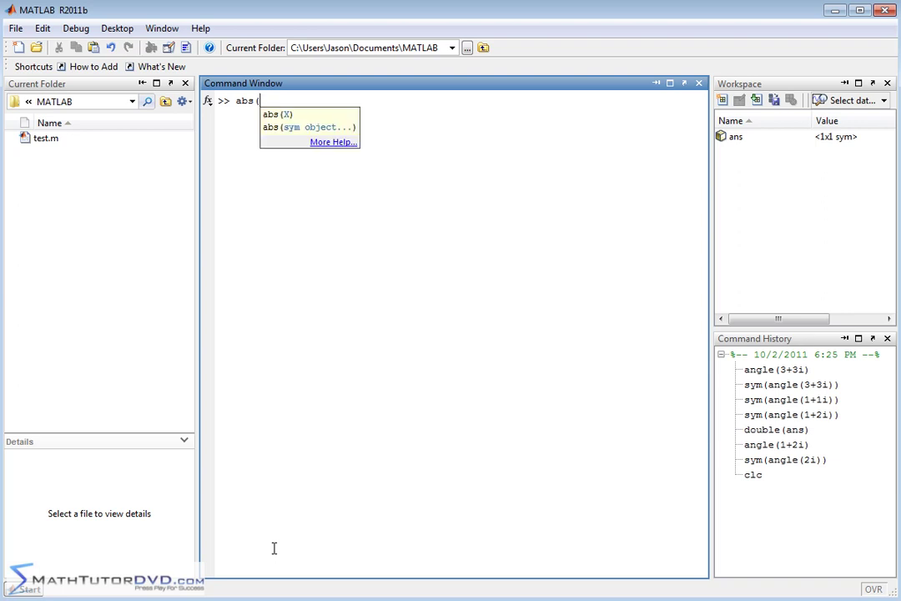
{"action": "type", "text": "1+2"}
{"action": "type", "text": "i)"}
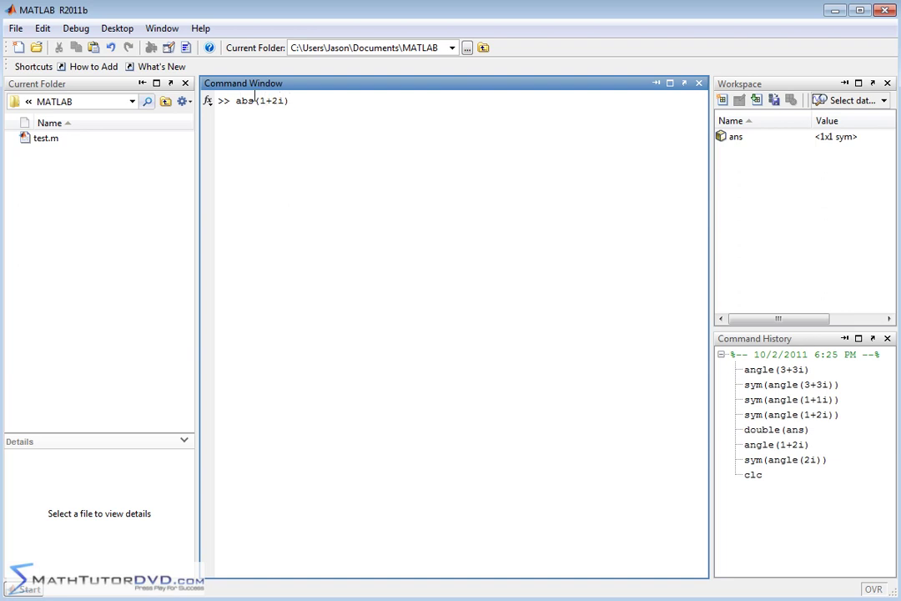
{"action": "key", "text": "Return"}
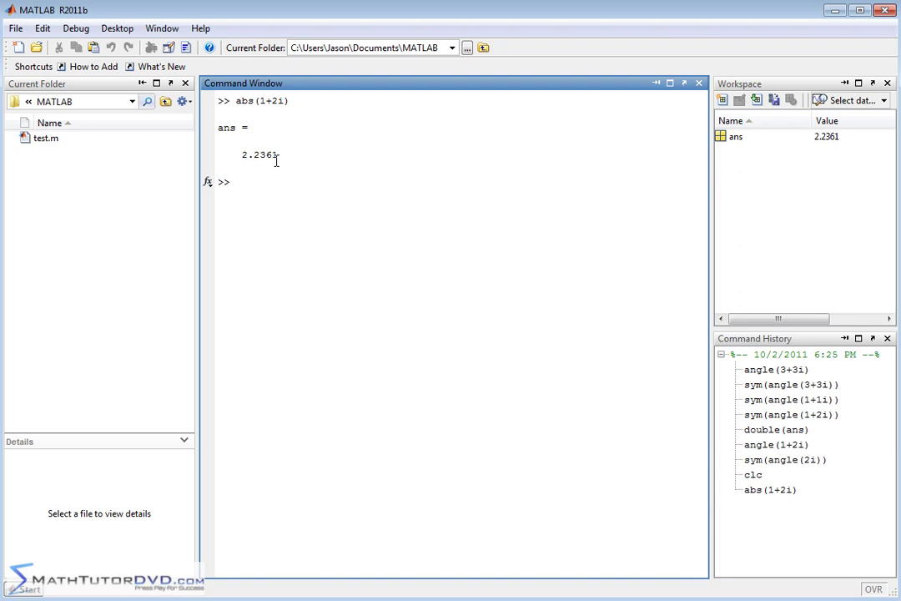
Run sym(abs(1+2i)) for exact 5^(1/2), then double(ans) to get 2.2361
{"action": "type", "text": "sym("}
{"action": "type", "text": "abs("}
{"action": "type", "text": "1+2i)"}
{"action": "type", "text": ")"}
{"action": "key", "text": "Return"}
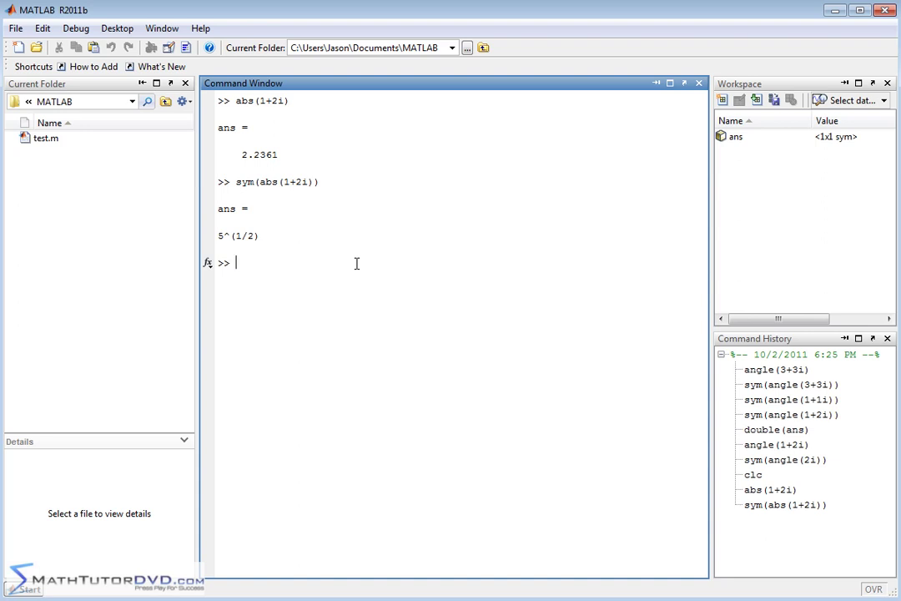
{"action": "type", "text": "doubl"}
{"action": "type", "text": "e(ans)"}
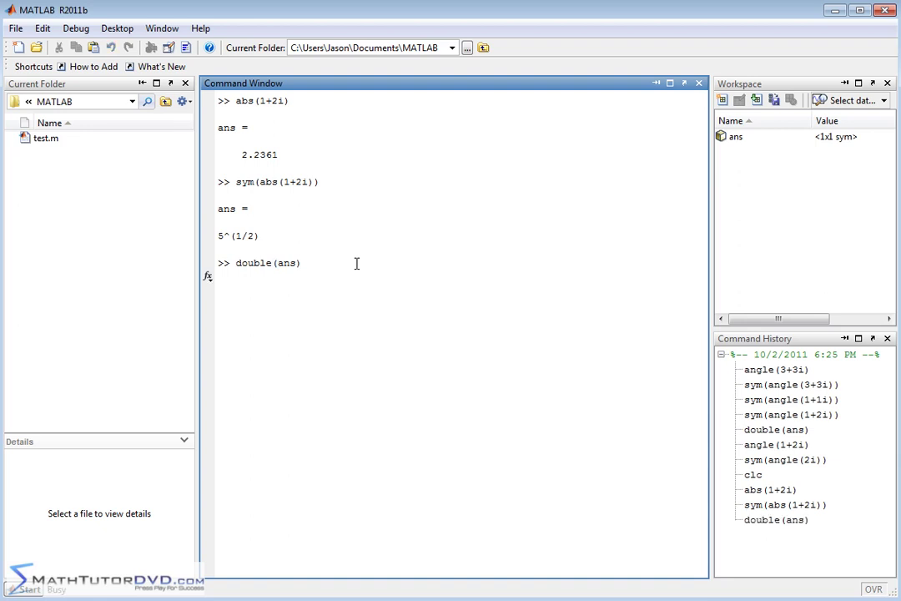
{"action": "key", "text": "Return"}
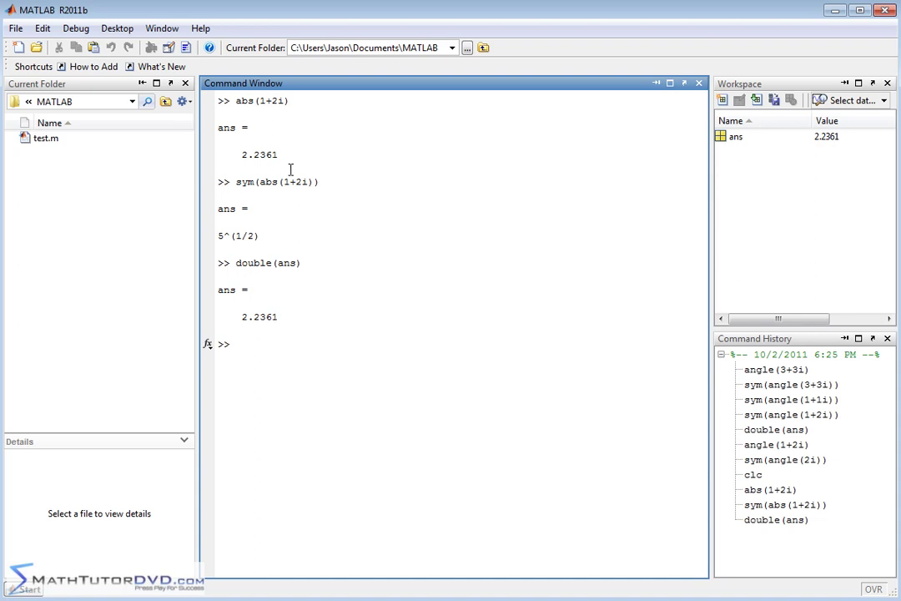
Edit the recalled command to sym(abs(84-97i)) and run it, highlighting 16465 in 16465^(1/2)
{"action": "key", "text": "Up"}
{"action": "key", "text": "Up"}
{"action": "key", "text": "Left"}
{"action": "key", "text": "Left"}
{"action": "key", "text": "Left"}
{"action": "key", "text": "Left"}
{"action": "key", "text": "Left"}
{"action": "key", "text": "BackSpace"}
{"action": "type", "text": "84"}
{"action": "key", "text": "Right"}
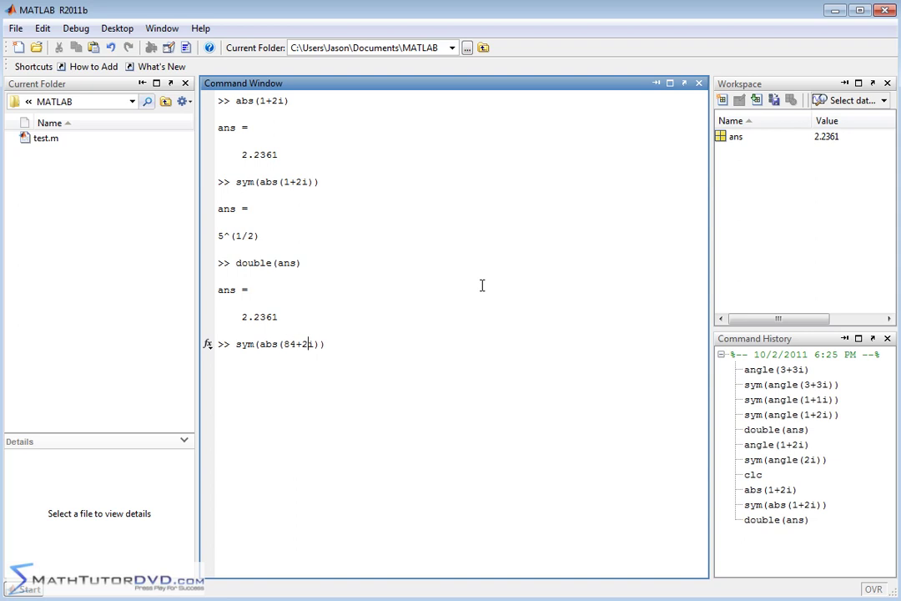
{"action": "key", "text": "Delete"}
{"action": "key", "text": "BackSpace"}
{"action": "type", "text": "-97"}
{"action": "key", "text": "Return"}
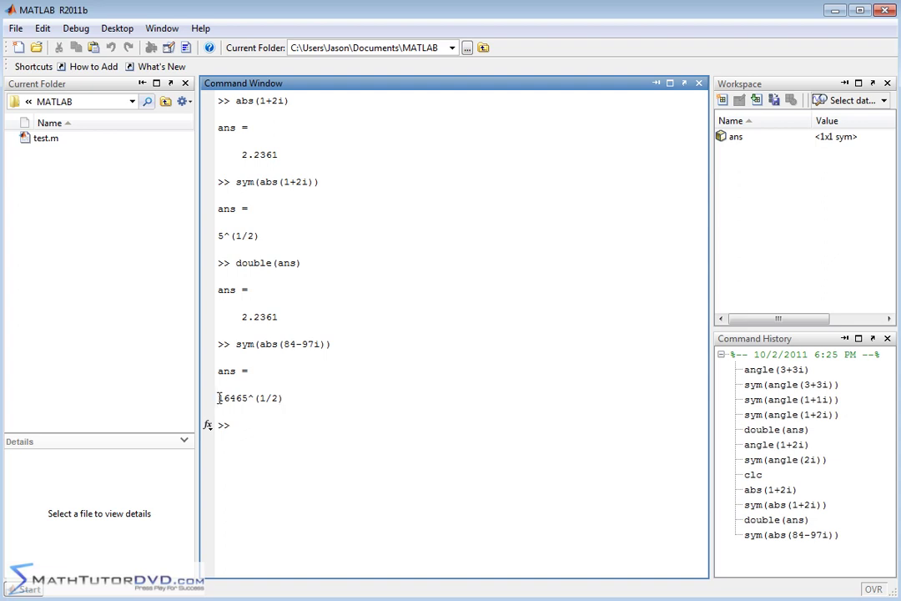
{"action": "left_click_drag", "start_coordinate": [216, 398], "coordinate": [250, 398]}
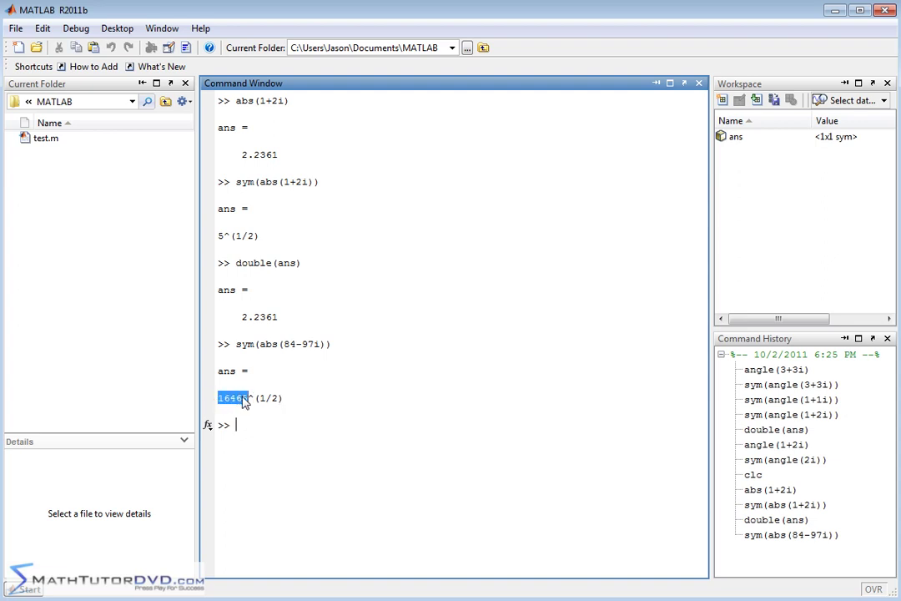
{"action": "left_click", "coordinate": [244, 398]}
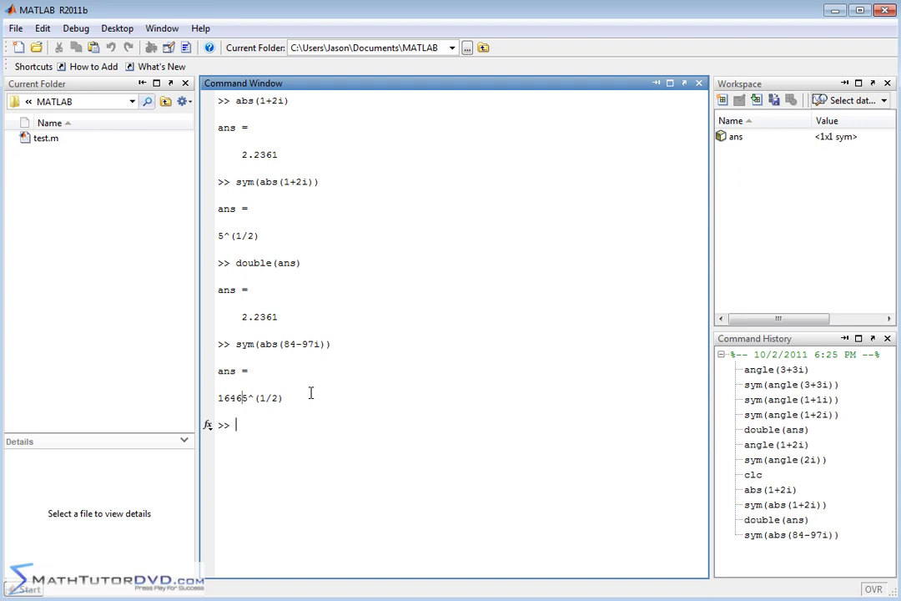
Run clc, then assign a=2-1/2i, displayed as 2.0000 + 0.5000i
{"action": "type", "text": "clc"}
{"action": "key", "text": "Return"}
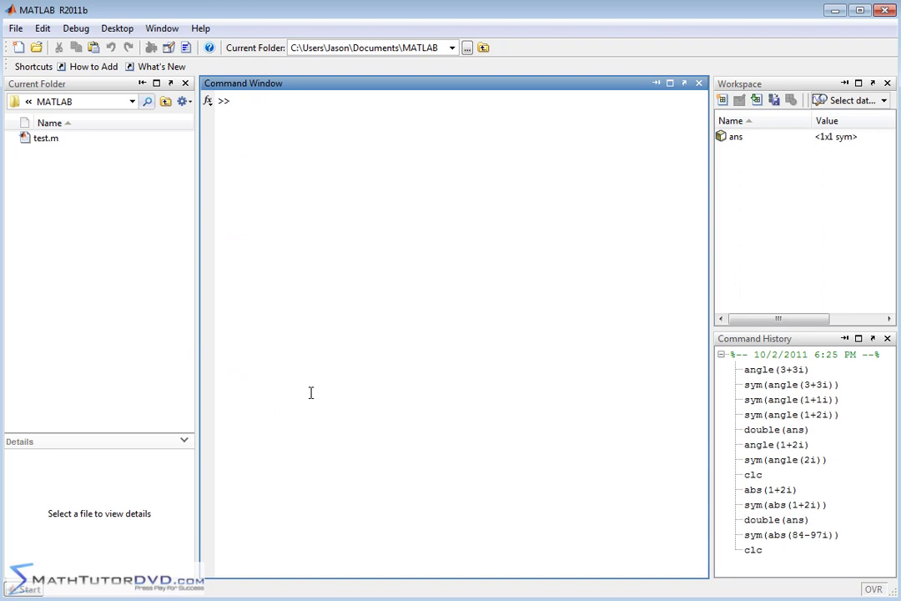
{"action": "type", "text": "a="}
{"action": "type", "text": "2"}
{"action": "type", "text": "-"}
{"action": "type", "text": "1/2"}
{"action": "type", "text": "i"}
{"action": "key", "text": "Return"}
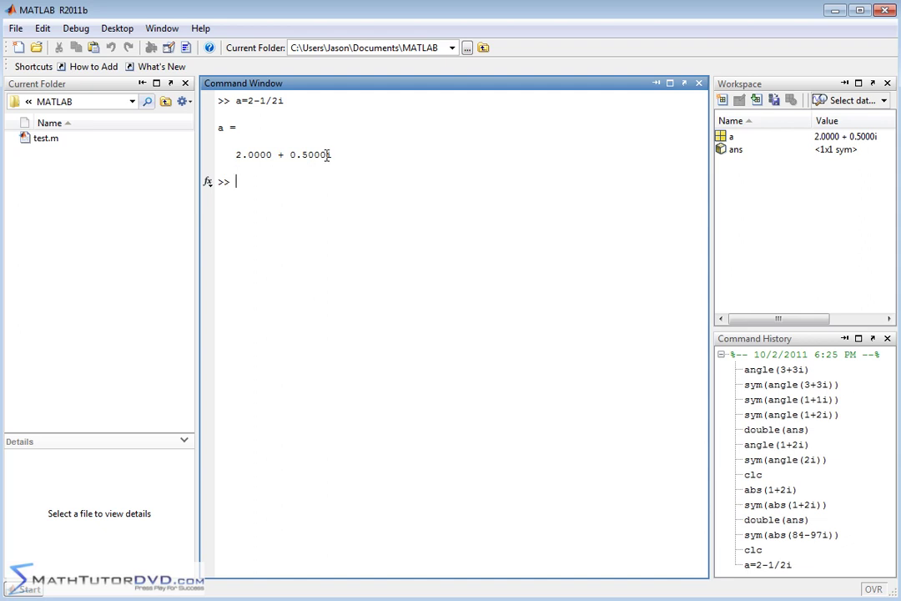
{"action": "left_click_drag", "start_coordinate": [321, 155], "coordinate": [290, 155]}
{"action": "left_click_drag", "start_coordinate": [260, 100], "coordinate": [288, 101]}
{"action": "left_click", "coordinate": [309, 155]}
Declare syms a, then assign a=sym(2-1/2i), returning exactly 2 + i/2
{"action": "left_click", "coordinate": [294, 180]}
{"action": "type", "text": "syms a"}
{"action": "key", "text": "Return"}
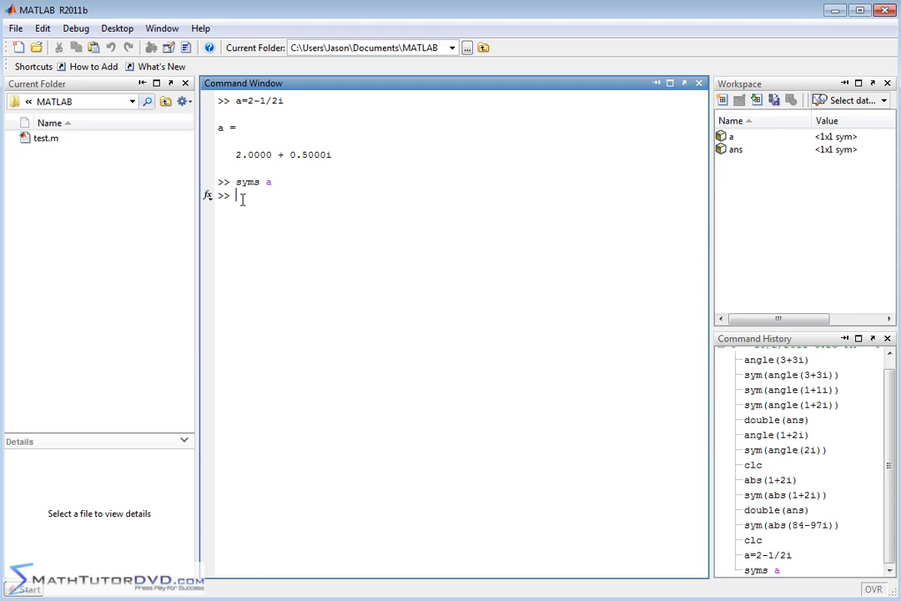
{"action": "left_click", "coordinate": [241, 197]}
{"action": "type", "text": "a="}
{"action": "type", "text": "sym("}
{"action": "type", "text": "2-1"}
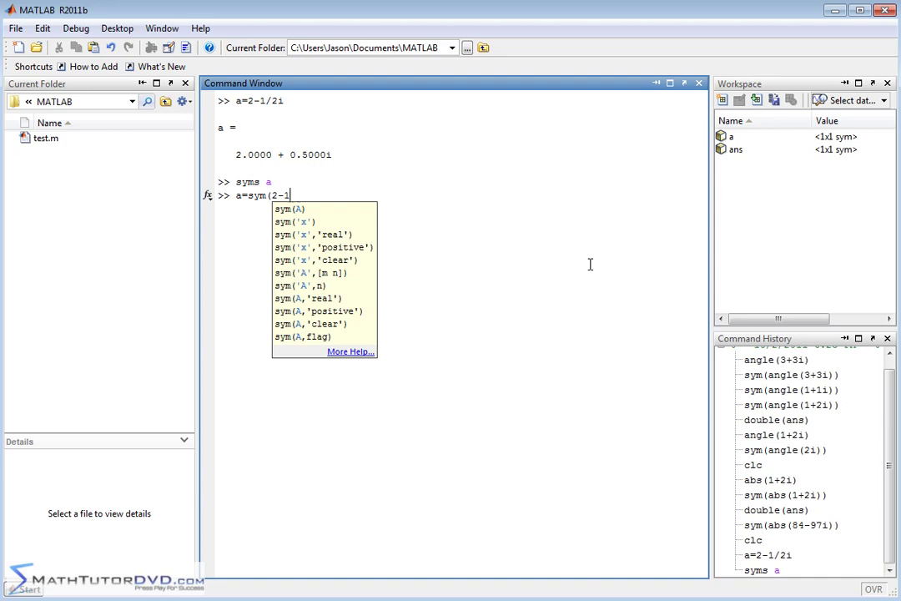
{"action": "type", "text": "/2i))"}
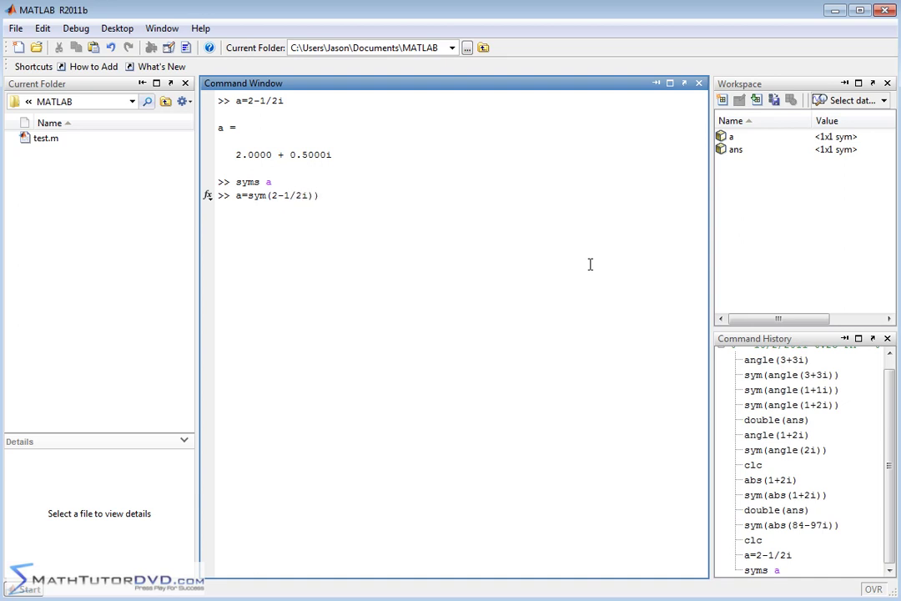
{"action": "key", "text": "BackSpace"}
{"action": "left_click_drag", "start_coordinate": [248, 195], "coordinate": [267, 195]}
{"action": "left_click", "coordinate": [264, 202]}
{"action": "key", "text": "Return"}
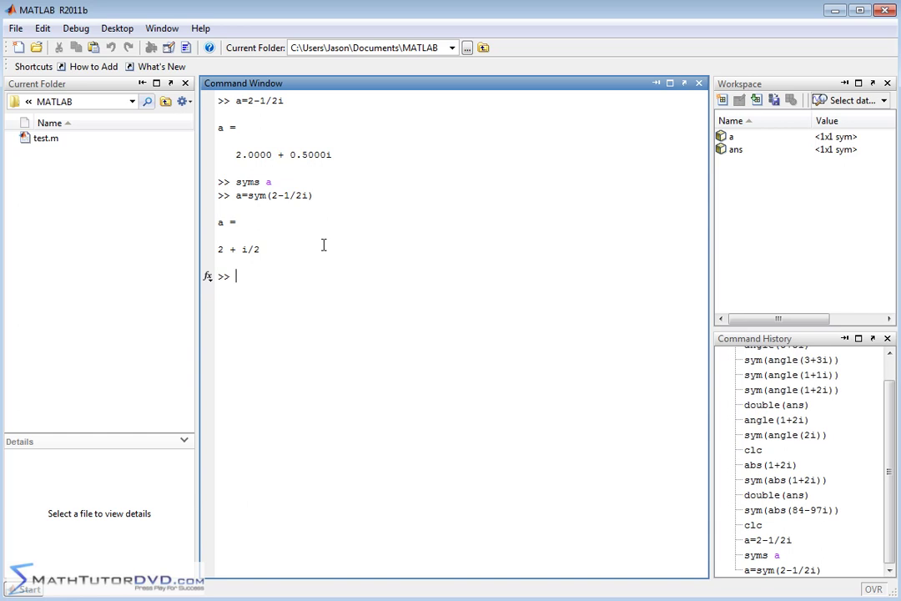
Compute a+a as 4 + i and a^2 as 15/4 + 2*i
{"action": "type", "text": "a+a"}
{"action": "key", "text": "Return"}
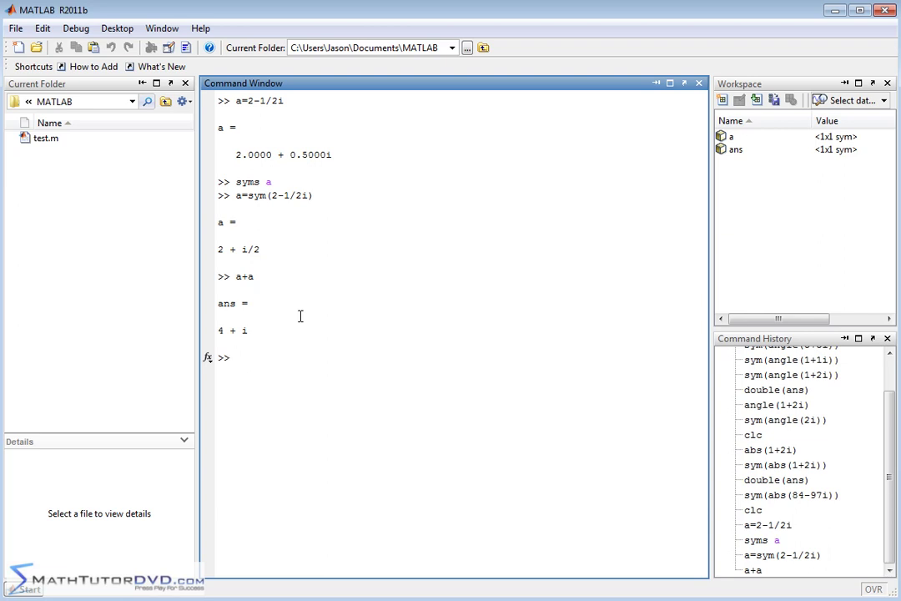
{"action": "type", "text": "a^"}
{"action": "type", "text": "2"}
{"action": "key", "text": "Return"}
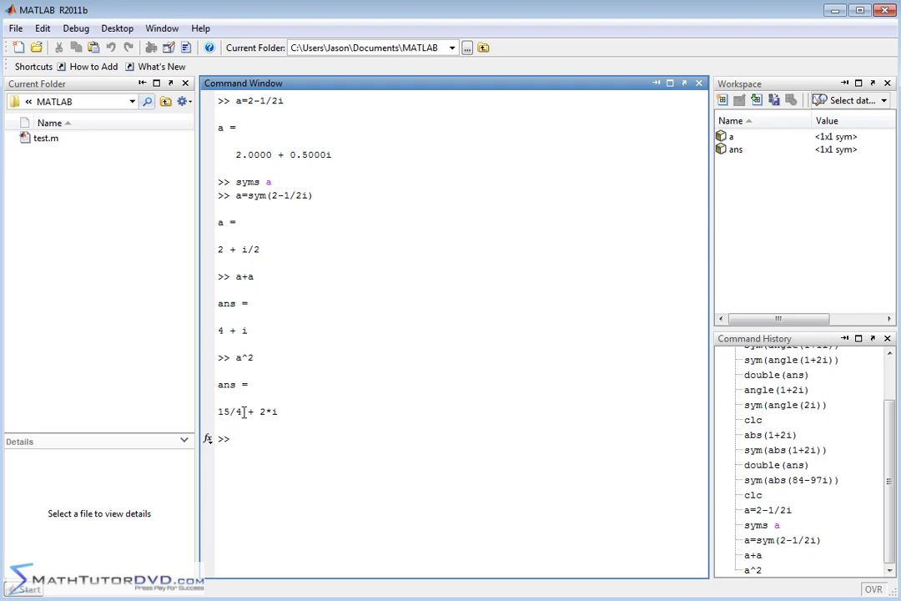
{"action": "left_click_drag", "start_coordinate": [219, 411], "coordinate": [242, 411]}
{"action": "left_click_drag", "start_coordinate": [261, 412], "coordinate": [279, 411]}
{"action": "left_click", "coordinate": [278, 412]}
Compute a^3 exactly as 13/2 + (47*i)/8
{"action": "key", "text": "Up"}
{"action": "type", "text": "3"}
{"action": "key", "text": "Return"}
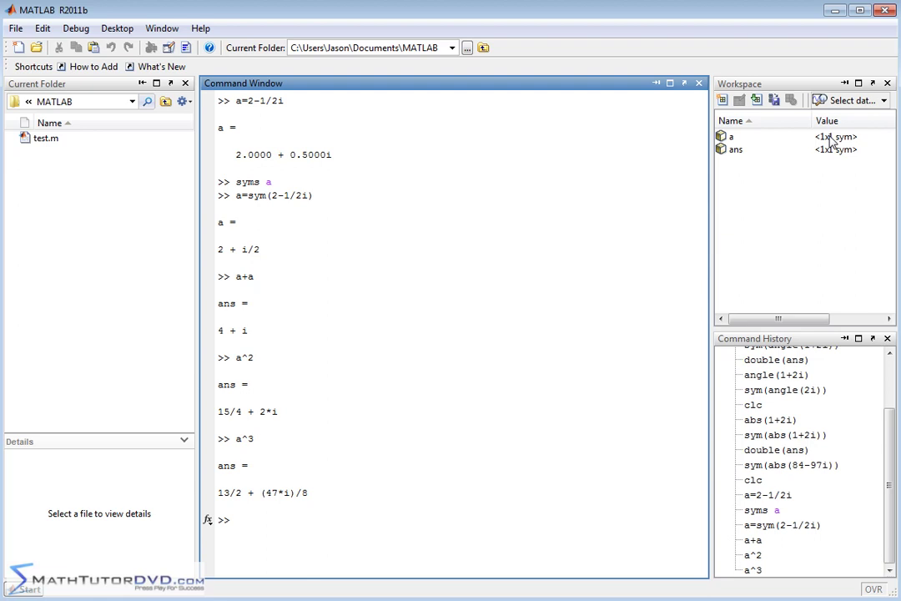
{"action": "double_click", "coordinate": [237, 491]}
{"action": "left_click", "coordinate": [262, 492]}
Enter a^5+2*a^3-10*a^2 and start wrapping its terms in parentheses
{"action": "type", "text": "a^5+"}
{"action": "type", "text": "2*a^3-"}
{"action": "type", "text": "10*a"}
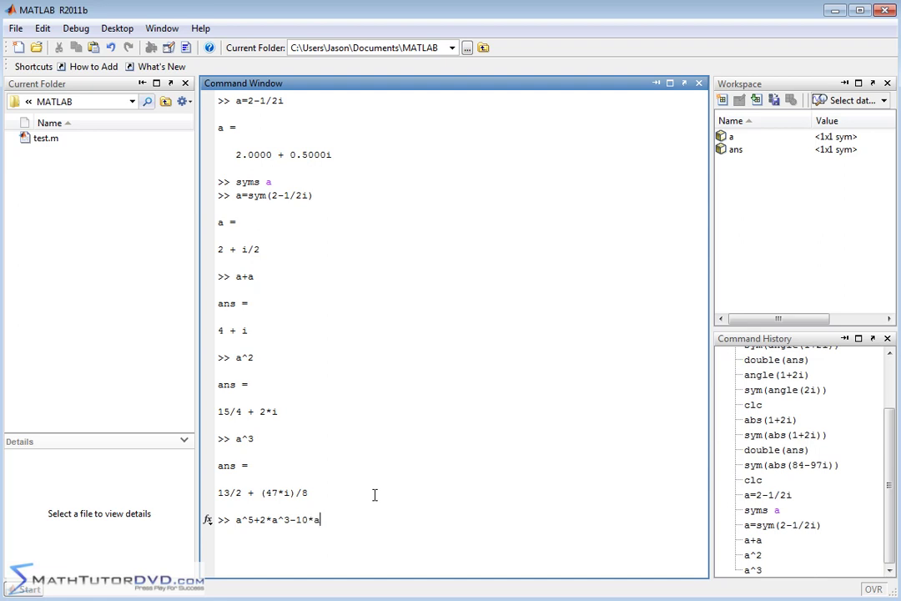
{"action": "type", "text": "^2"}
{"action": "left_click", "coordinate": [235, 519]}
{"action": "type", "text": "(a^5)"}
{"action": "key", "text": "Right"}
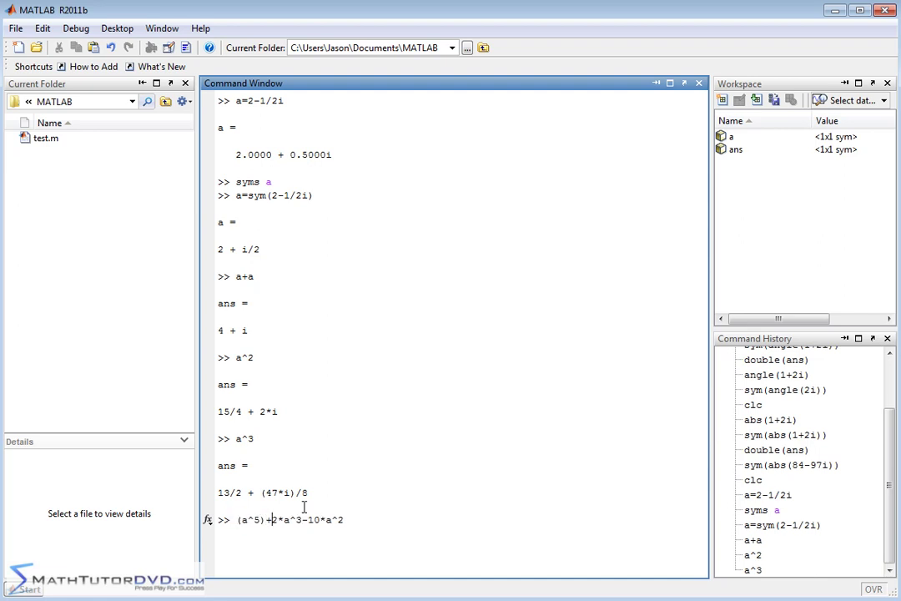
{"action": "type", "text": "("}
{"action": "key", "text": "Right"}
{"action": "key", "text": "Right"}
Evaluate (a^5)+(2*a^3)-(10*a^2) and highlight the parts -95/8 and (857*i)/32
{"action": "key", "text": "Right"}
{"action": "key", "text": "Right"}
{"action": "type", "text": ")"}
{"action": "key", "text": "Right"}
{"action": "type", "text": "("}
{"action": "key", "text": "Right"}
{"action": "key", "text": "Right"}
{"action": "key", "text": "Right"}
{"action": "key", "text": "Right"}
{"action": "key", "text": "Right"}
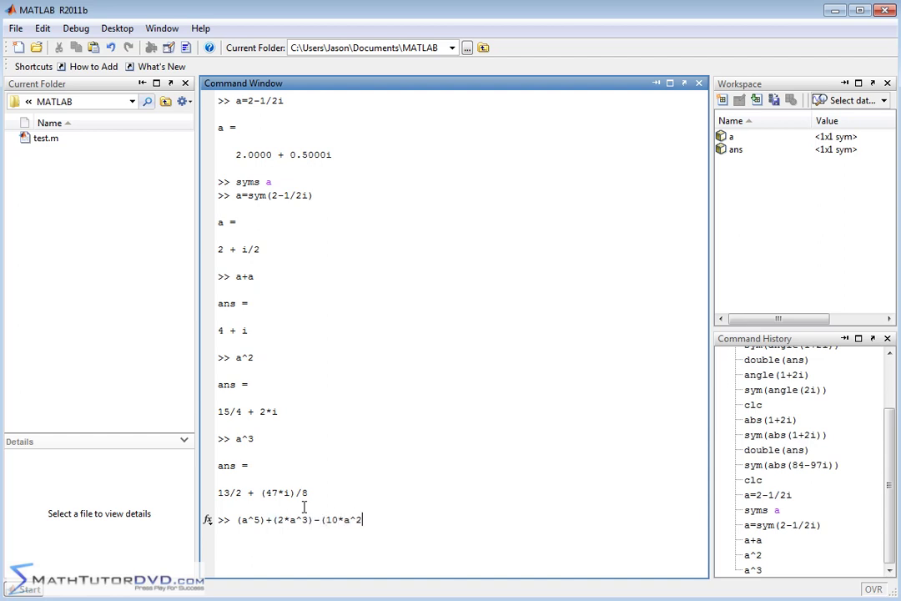
{"action": "type", "text": ")"}
{"action": "key", "text": "Return"}
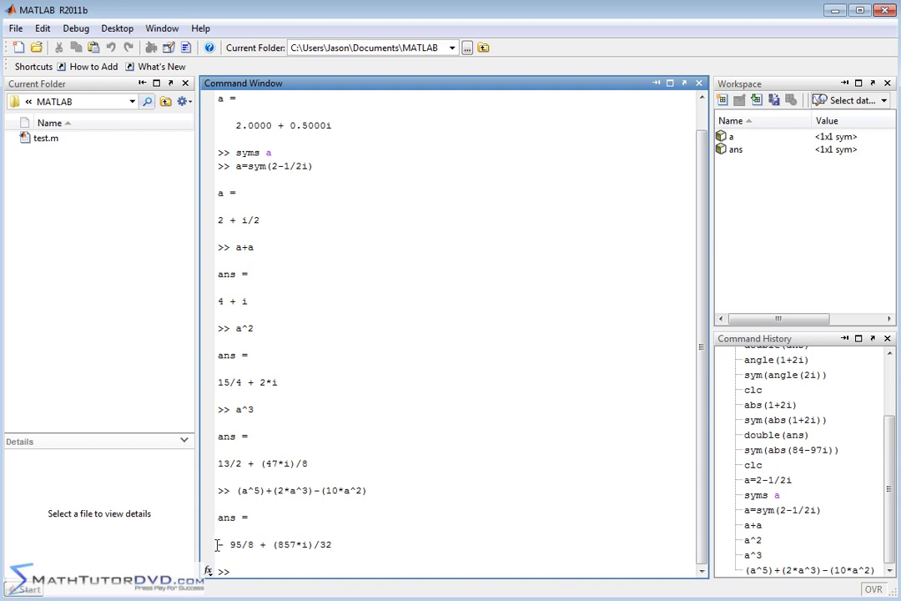
{"action": "left_click_drag", "start_coordinate": [217, 545], "coordinate": [258, 546]}
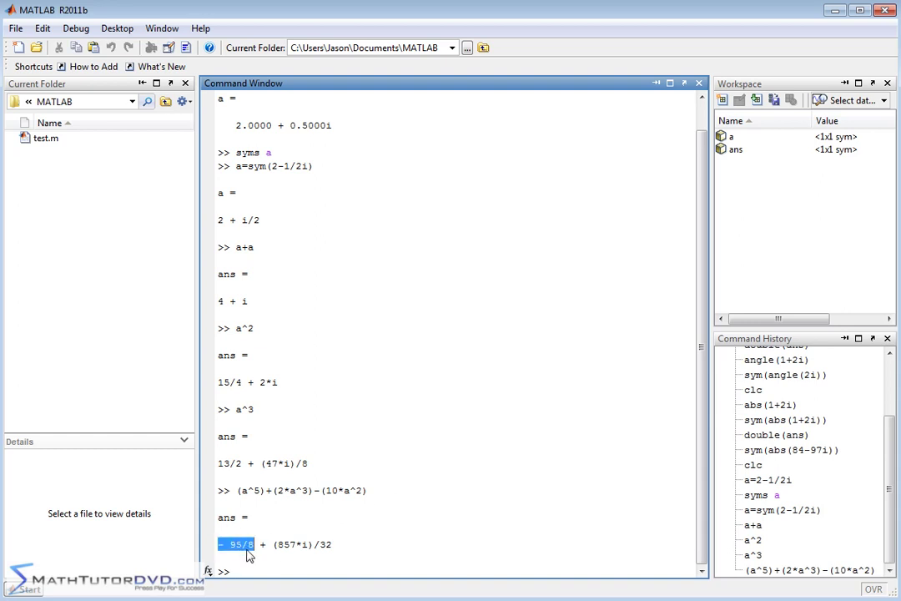
{"action": "left_click_drag", "start_coordinate": [274, 544], "coordinate": [334, 544]}
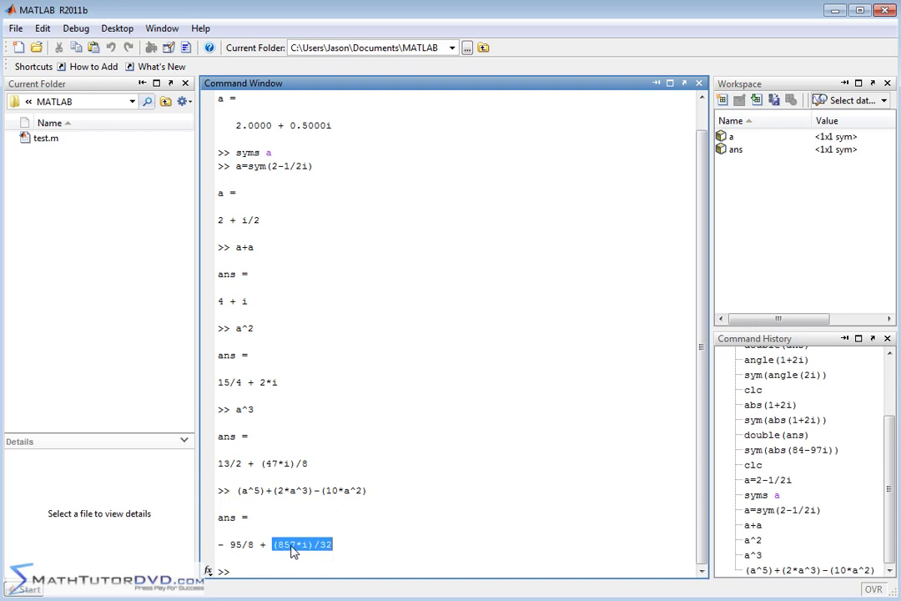
Run real(ans) to get the real part -95/8
{"action": "left_click", "coordinate": [412, 547]}
{"action": "type", "text": "real(ans"}
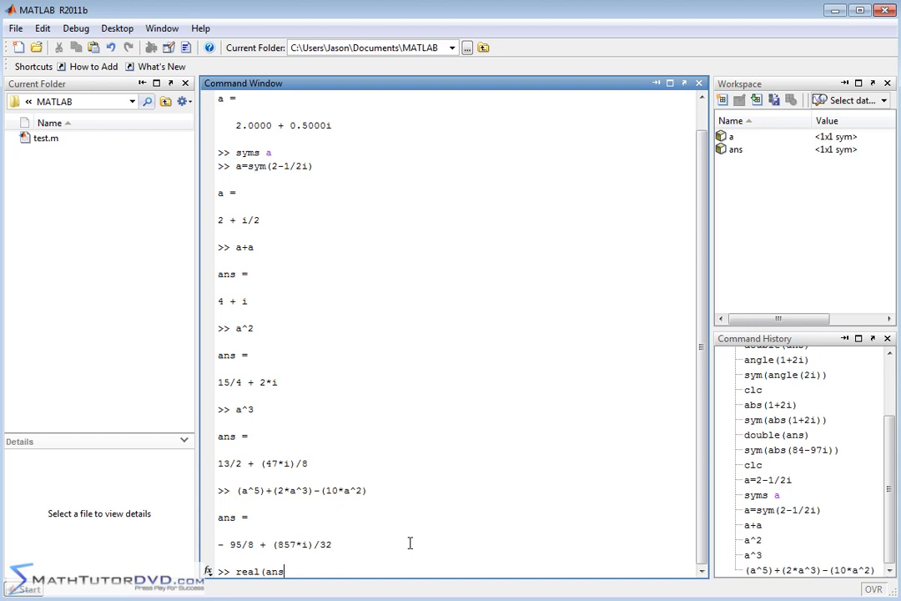
{"action": "type", "text": ")"}
{"action": "key", "text": "Return"}
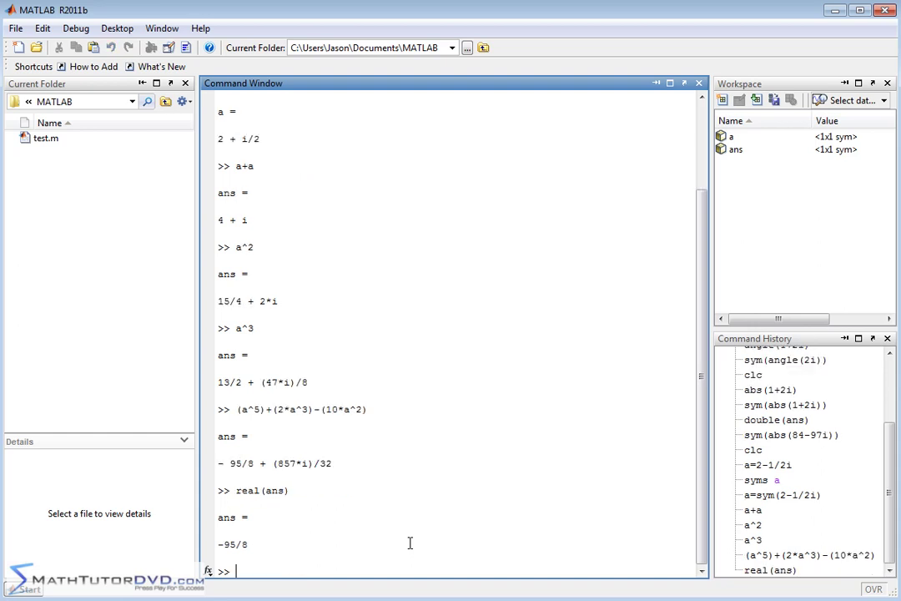
{"action": "left_click_drag", "start_coordinate": [214, 544], "coordinate": [248, 545]}
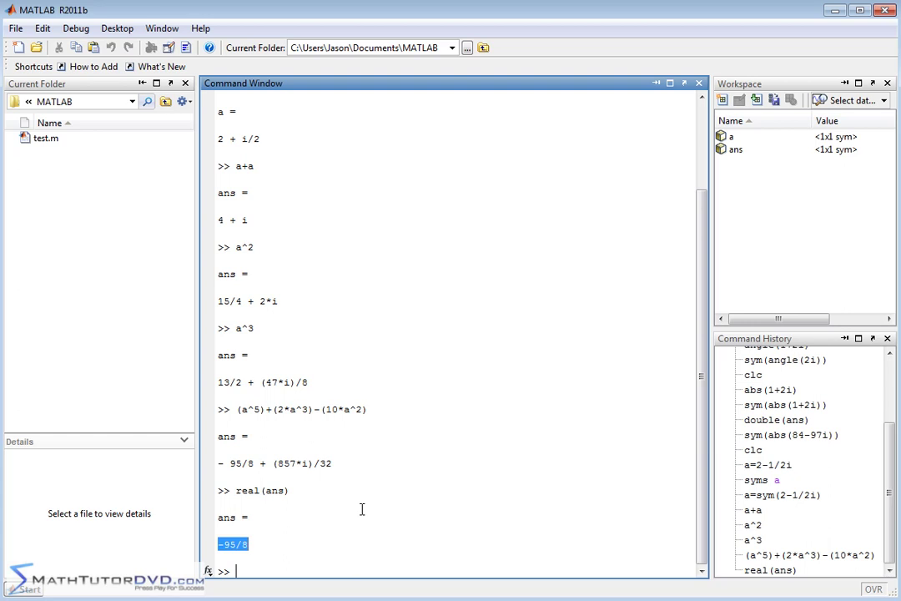
{"action": "left_click", "coordinate": [275, 569]}
Run imag(ans), correcting a typo, which returns 0
{"action": "type", "text": "im"}
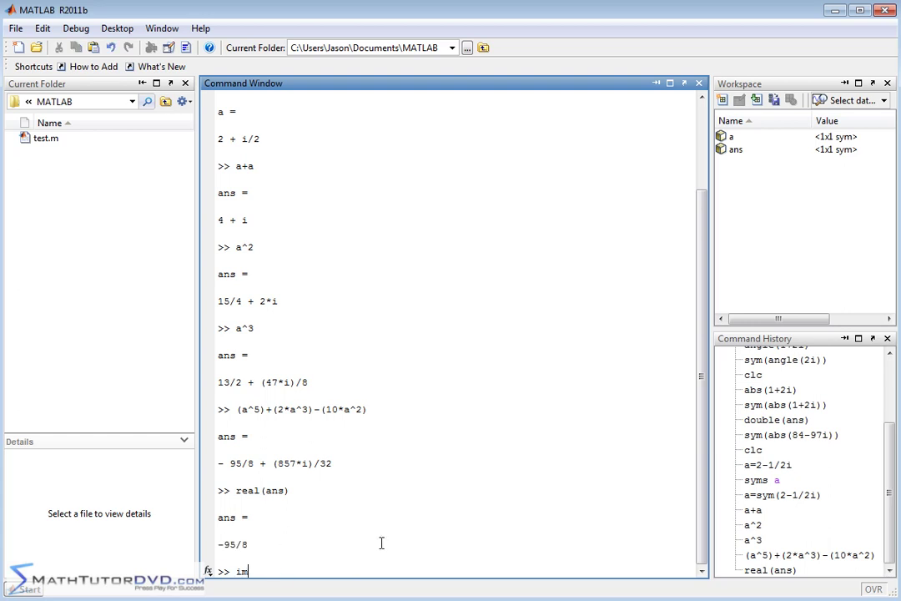
{"action": "type", "text": "n"}
{"action": "type", "text": "("}
{"action": "type", "text": "ans"}
{"action": "key", "text": "BackSpace"}
{"action": "key", "text": "BackSpace"}
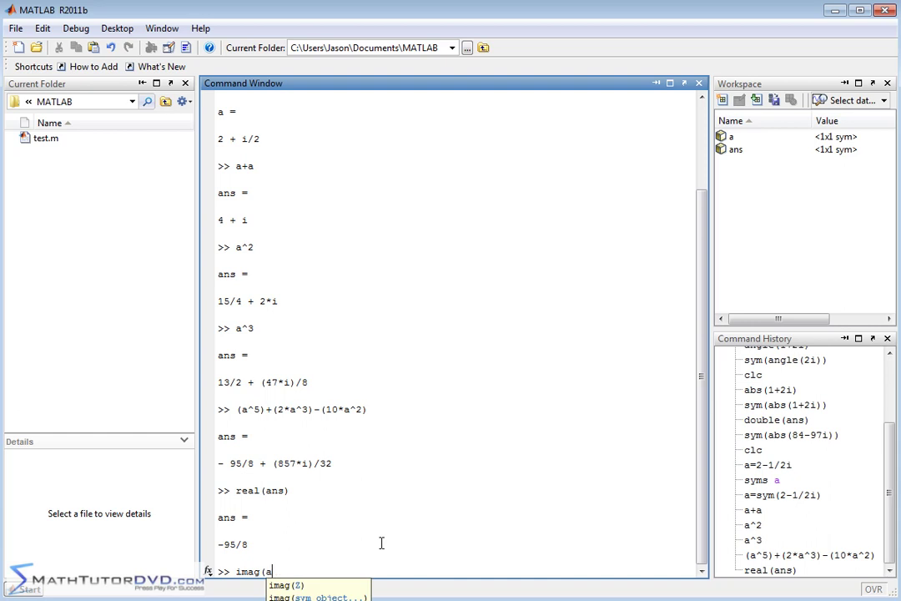
{"action": "key", "text": "BackSpace"}
{"action": "type", "text": "ans)"}
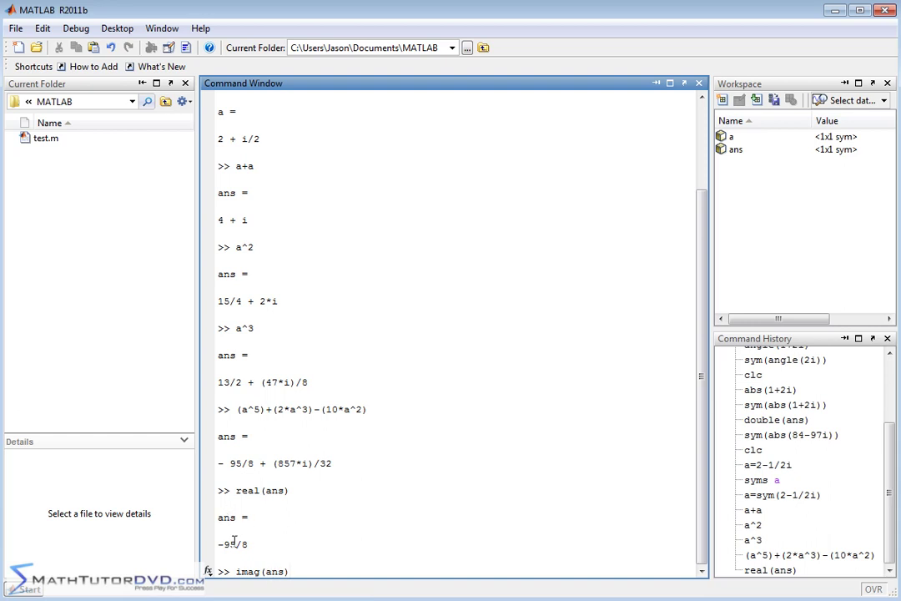
{"action": "key", "text": "Return"}
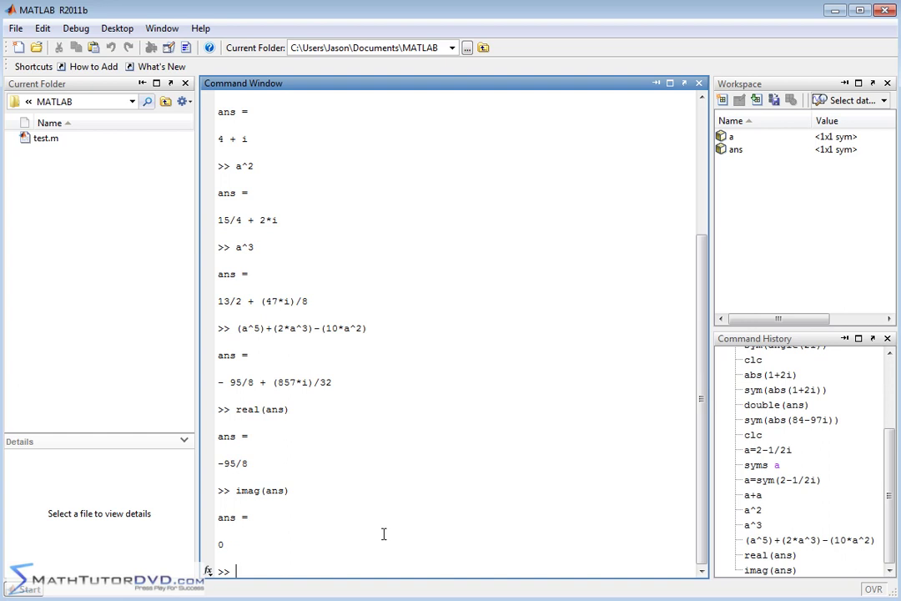
Store the polynomial value as b = -95/8 + (857*i)/32
{"action": "type", "text": "b="}
{"action": "mouse_move", "coordinate": [238, 328]}
{"action": "left_mouse_down"}
{"action": "mouse_move", "coordinate": [369, 330]}
{"action": "mouse_move", "coordinate": [251, 571]}
{"action": "left_mouse_up"}
{"action": "key", "text": "Return"}
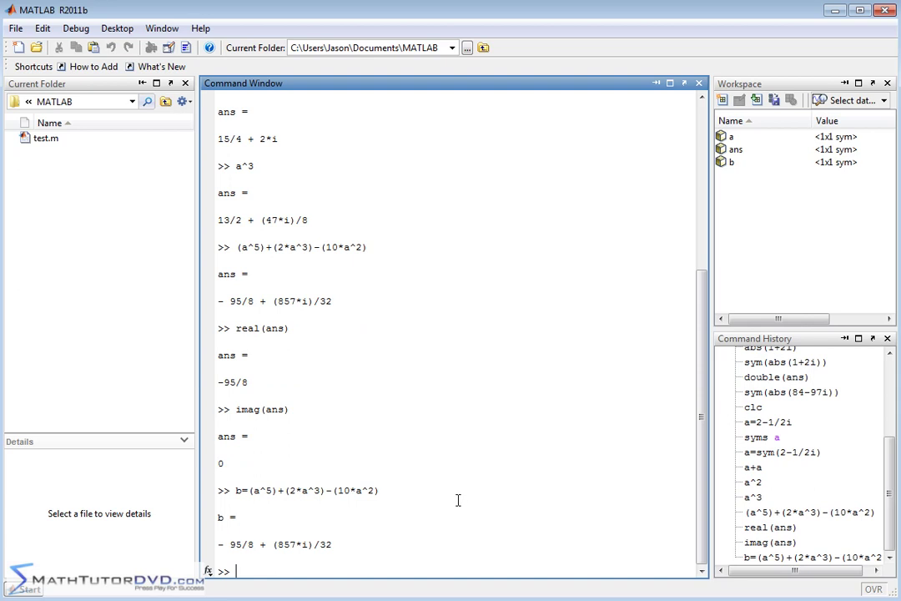
Show real(b) = -95/8, imag(b) = 857/32 and conj(b) = -95/8 - (857*i)/32
{"action": "type", "text": "real(b)"}
{"action": "key", "text": "Return"}
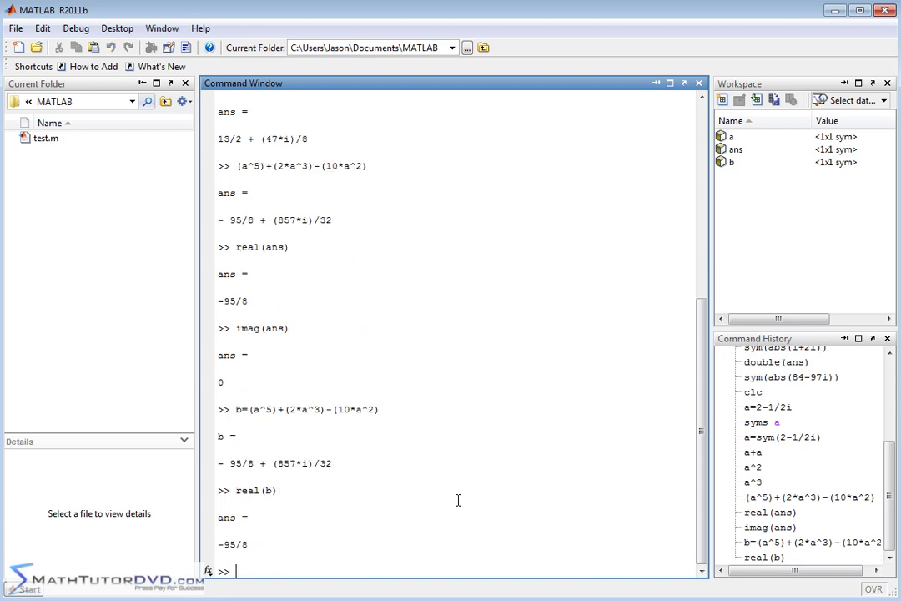
{"action": "type", "text": "imag"}
{"action": "type", "text": "(b)"}
{"action": "key", "text": "Return"}
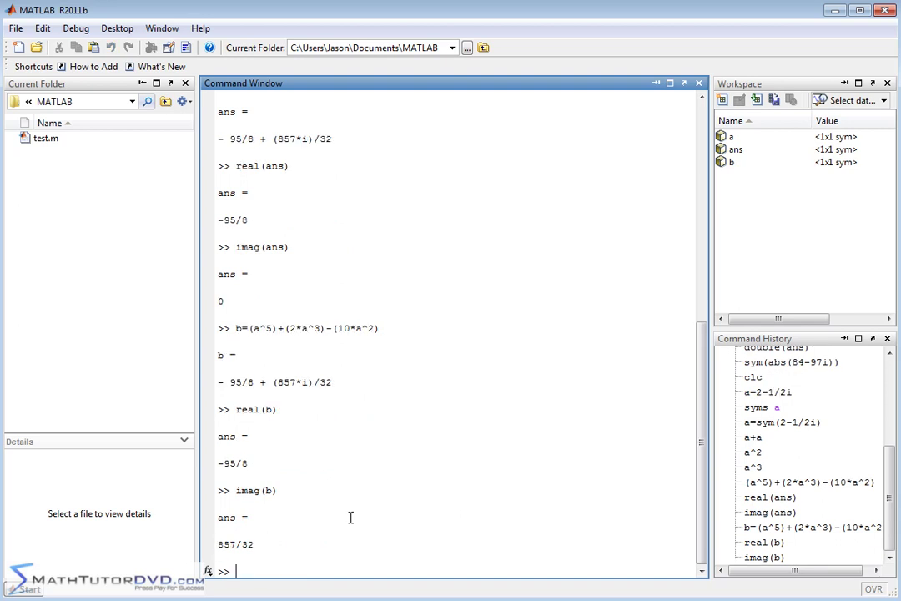
{"action": "type", "text": "conj("}
{"action": "type", "text": "b)"}
{"action": "key", "text": "Return"}
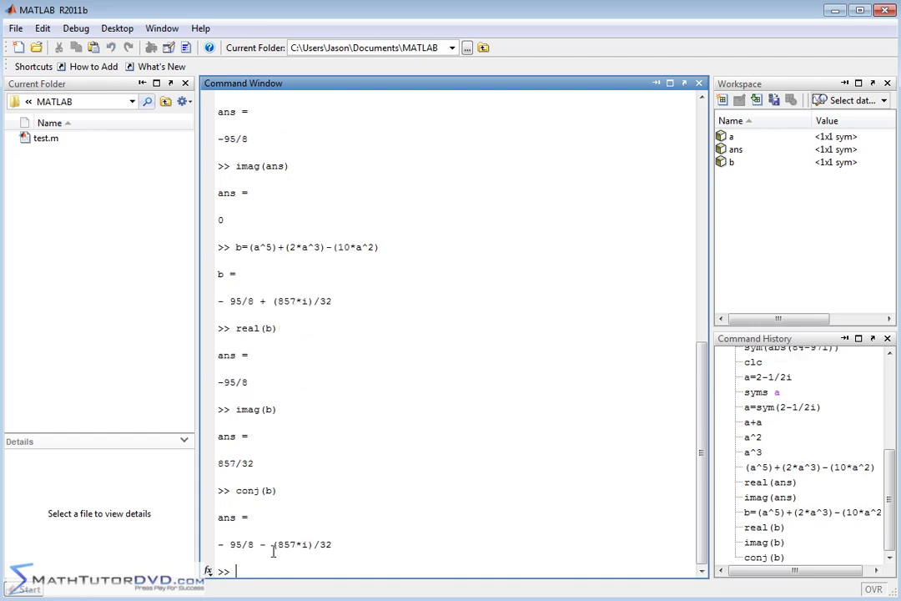
{"action": "left_click_drag", "start_coordinate": [254, 545], "coordinate": [266, 545]}
{"action": "left_click_drag", "start_coordinate": [253, 301], "coordinate": [267, 300]}
{"action": "left_click", "coordinate": [260, 303]}
{"action": "left_click_drag", "start_coordinate": [334, 545], "coordinate": [279, 545]}
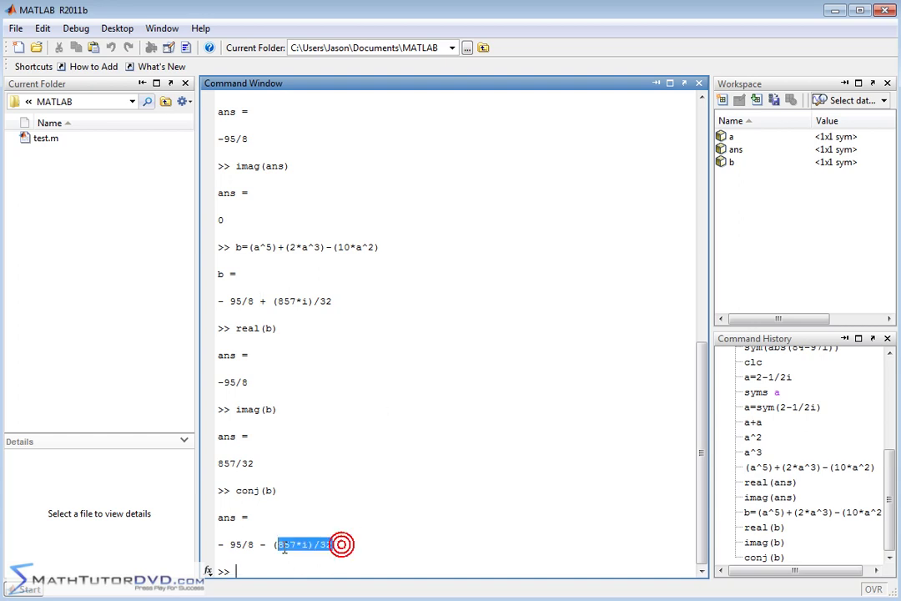
{"action": "left_click", "coordinate": [349, 544]}
{"action": "left_click_drag", "start_coordinate": [350, 544], "coordinate": [273, 545]}
{"action": "left_click", "coordinate": [274, 545]}
{"action": "left_click_drag", "start_coordinate": [343, 544], "coordinate": [238, 549]}
{"action": "left_click", "coordinate": [243, 550]}
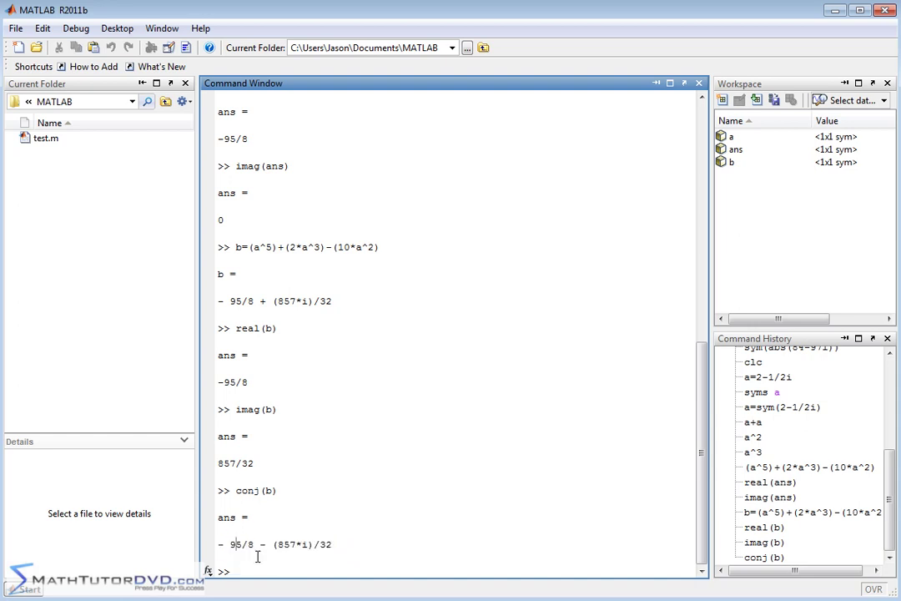
{"action": "left_click_drag", "start_coordinate": [278, 544], "coordinate": [293, 544]}
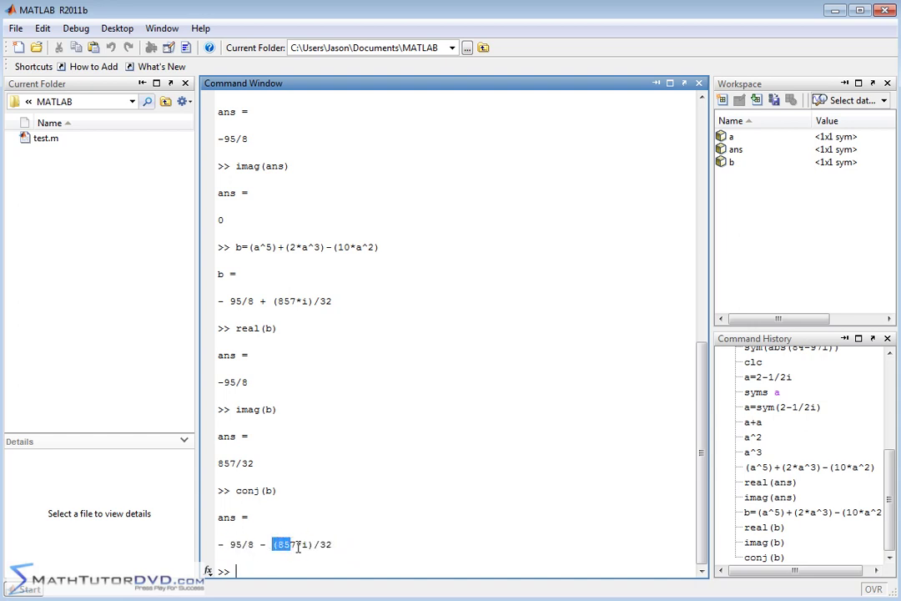
{"action": "left_click", "coordinate": [359, 544]}
{"action": "left_click", "coordinate": [360, 543]}
{"action": "left_click", "coordinate": [325, 566]}
Run double(b) to get -11.8750 + 26.7813i
{"action": "type", "text": "dou"}
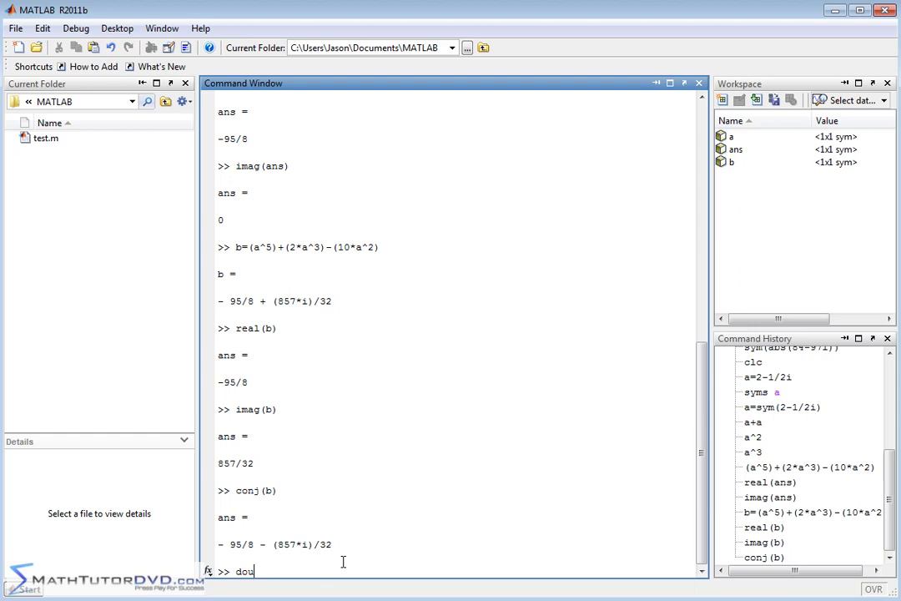
{"action": "type", "text": "ble(b)"}
{"action": "key", "text": "Return"}
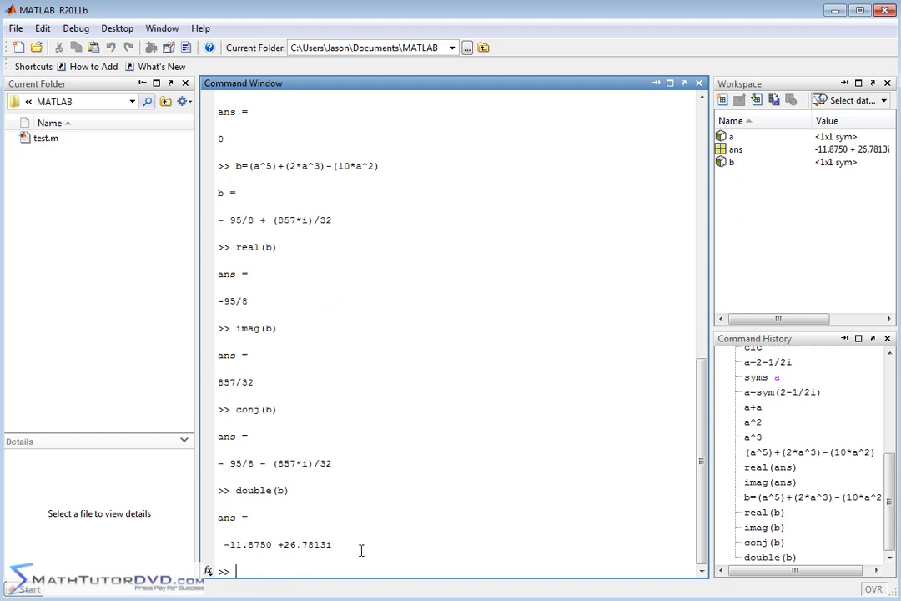